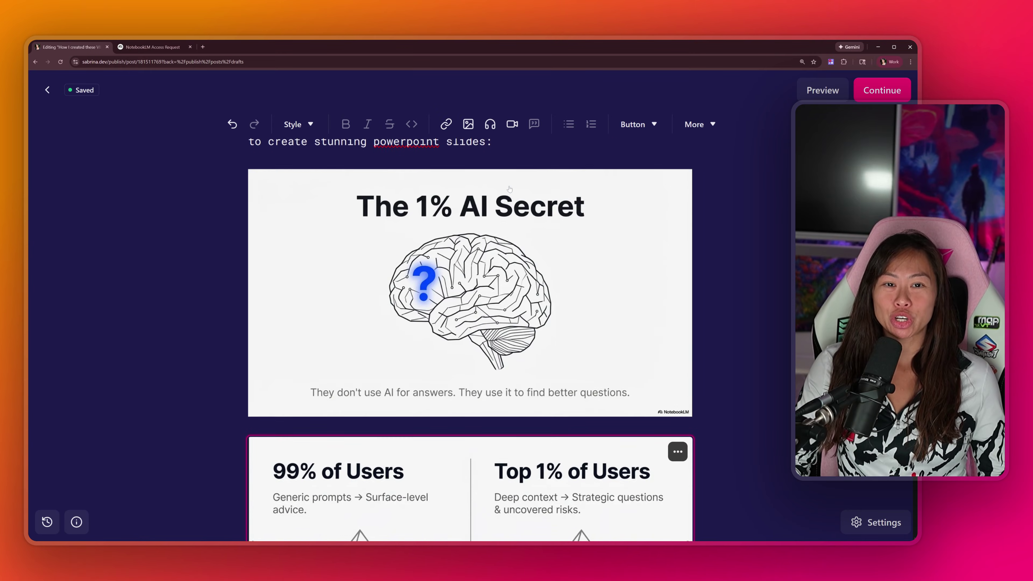
# Step: Browse the notebooklm.google landing page and open NotebookLM's notebooks home
pyautogui.scroll(-7, 510, 188)
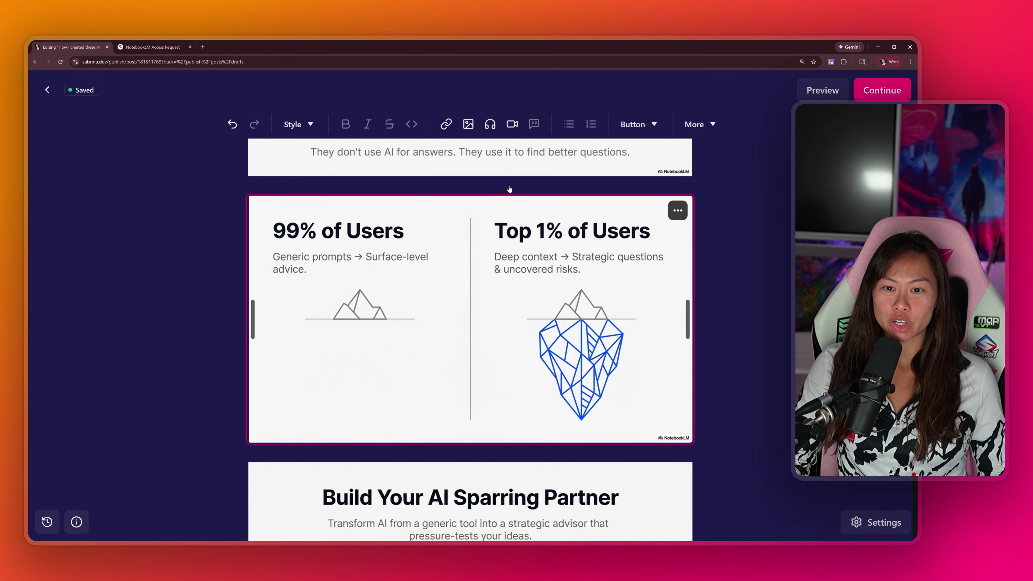
pyautogui.scroll(-6, 509, 188)
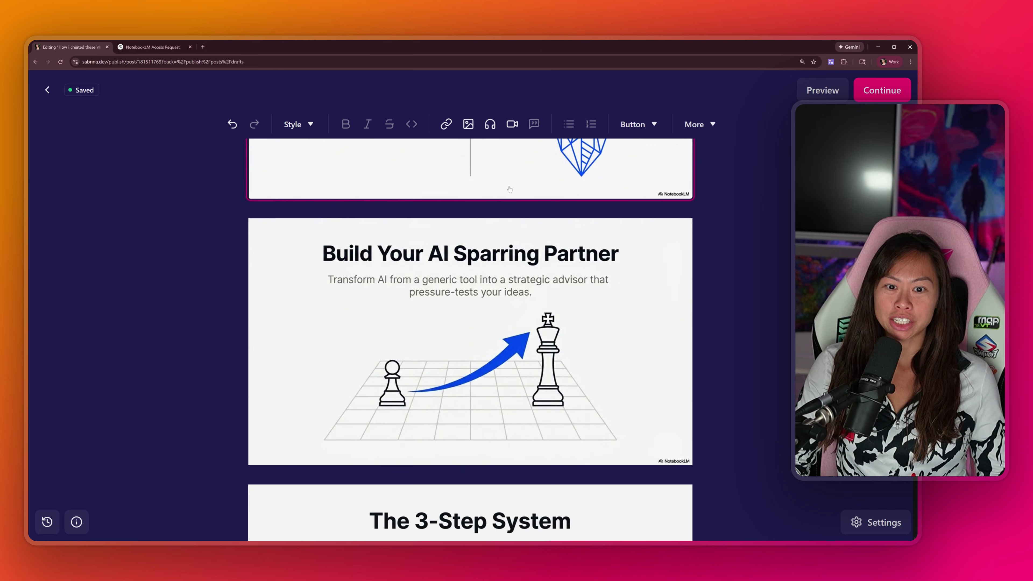
pyautogui.scroll(-7, 510, 188)
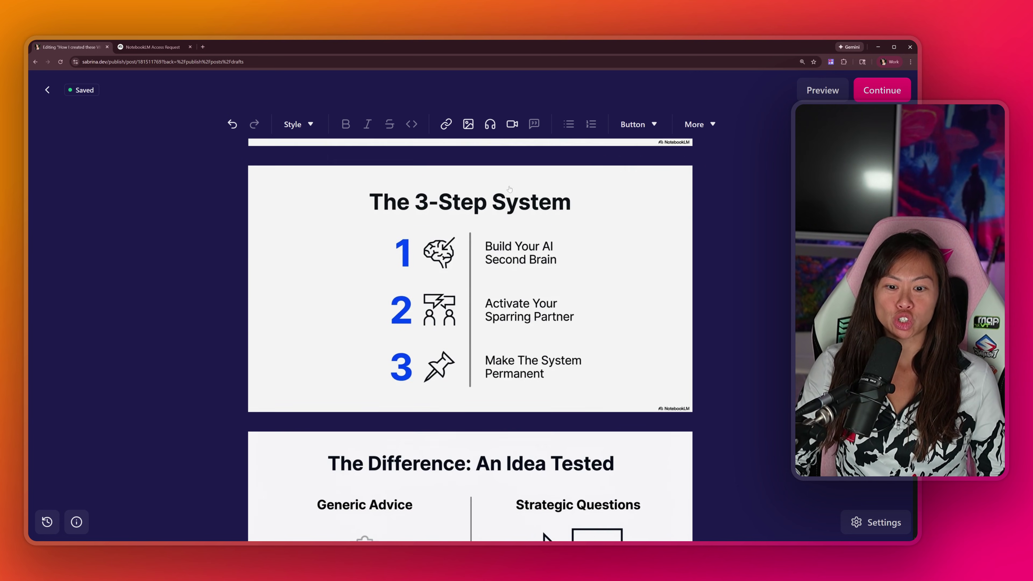
pyautogui.scroll(-6, 510, 188)
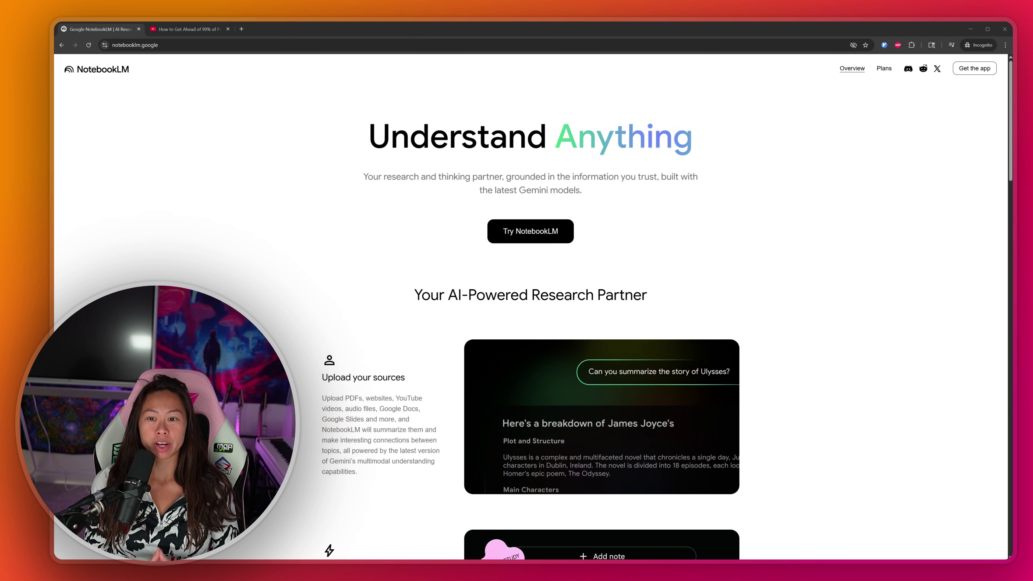
pyautogui.click(166, 157)
pyautogui.hotkey('ctrl', 'l')
pyautogui.click(236, 125)
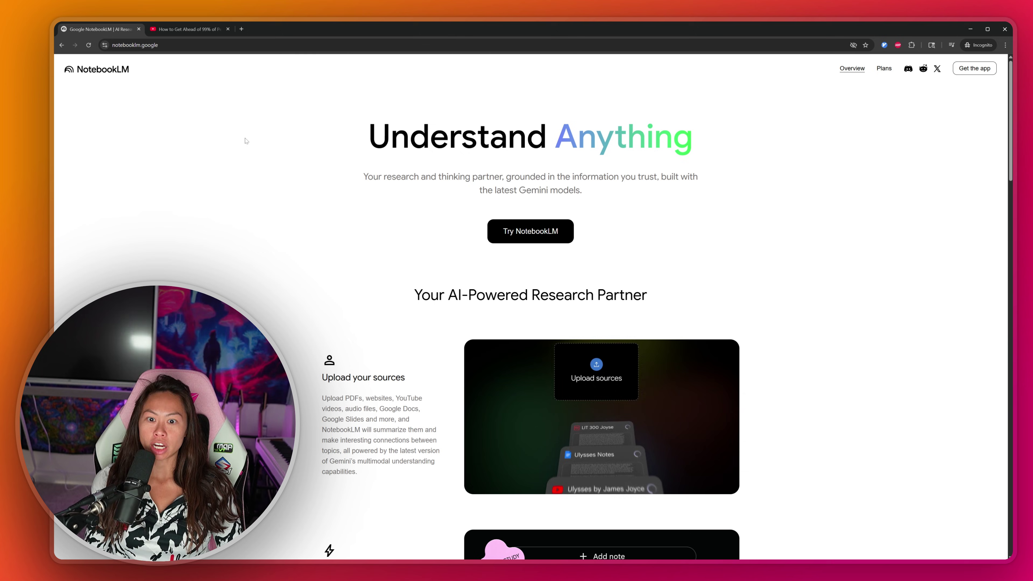
pyautogui.click(541, 237)
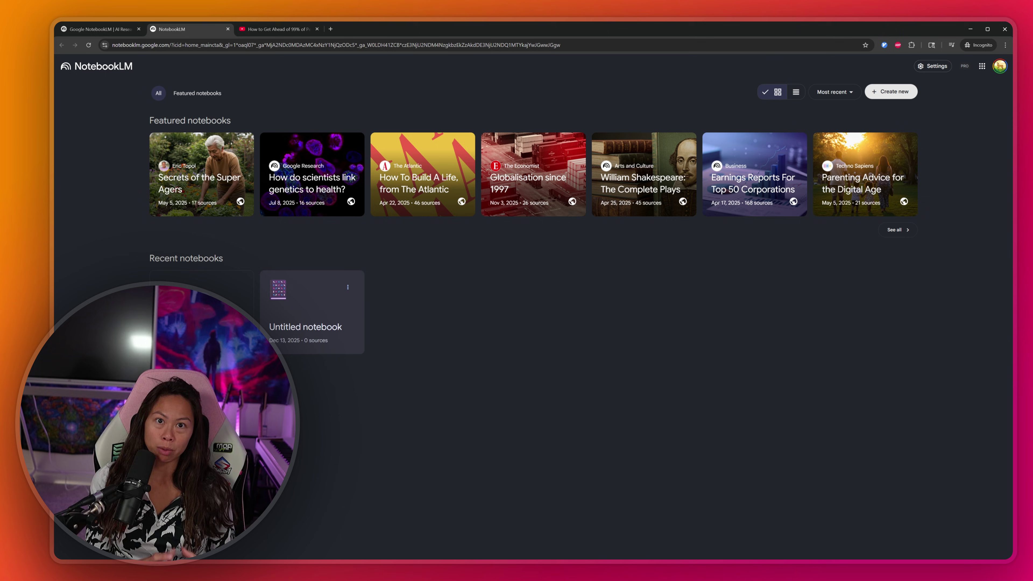
# Step: Create a new notebook and insert the YouTube link for 'How to Get Ahead of 99% of People (with AI)' as its source
pyautogui.click(202, 288)
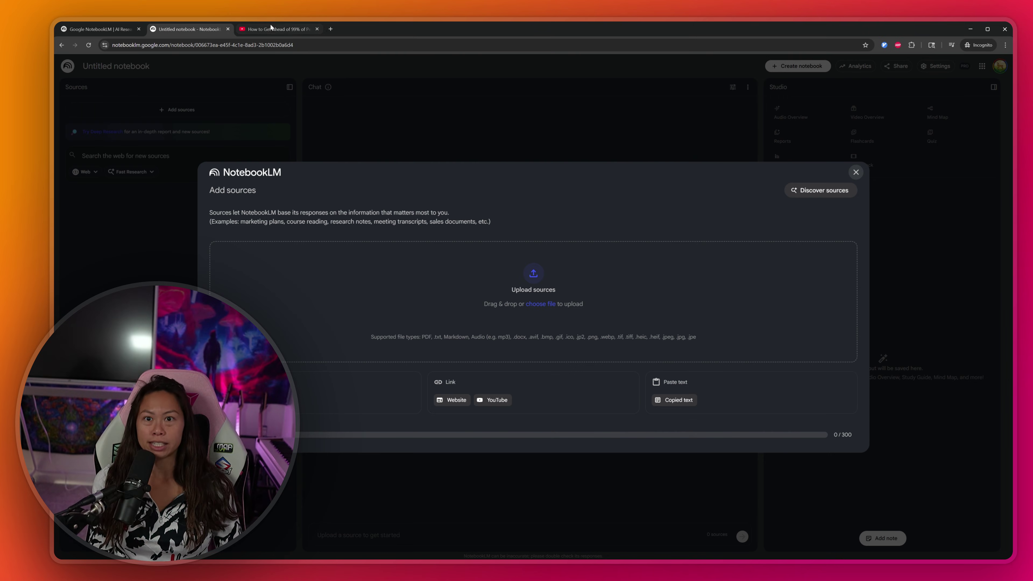
pyautogui.hotkey('ctrl', 'Tab')
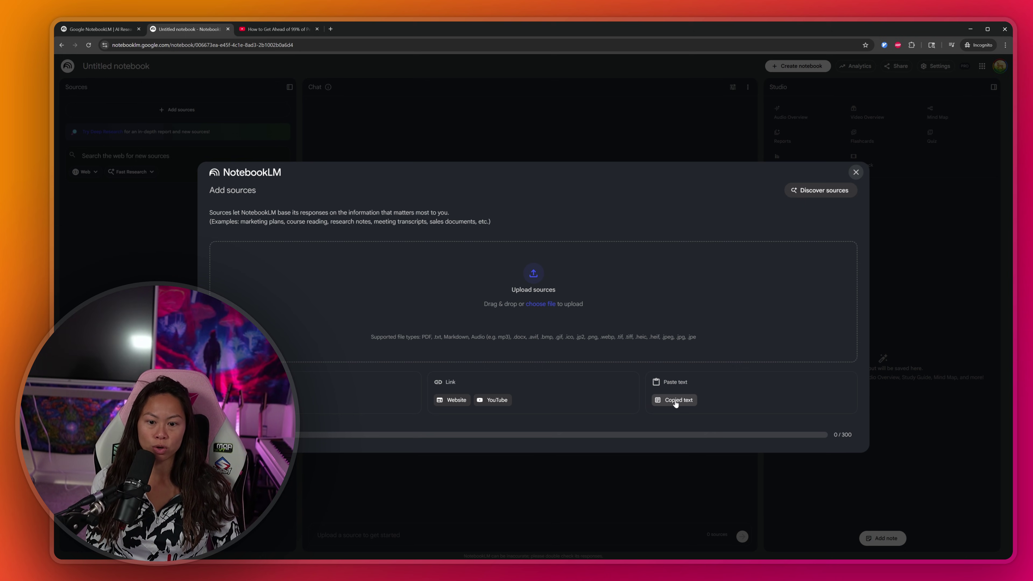
pyautogui.click(497, 400)
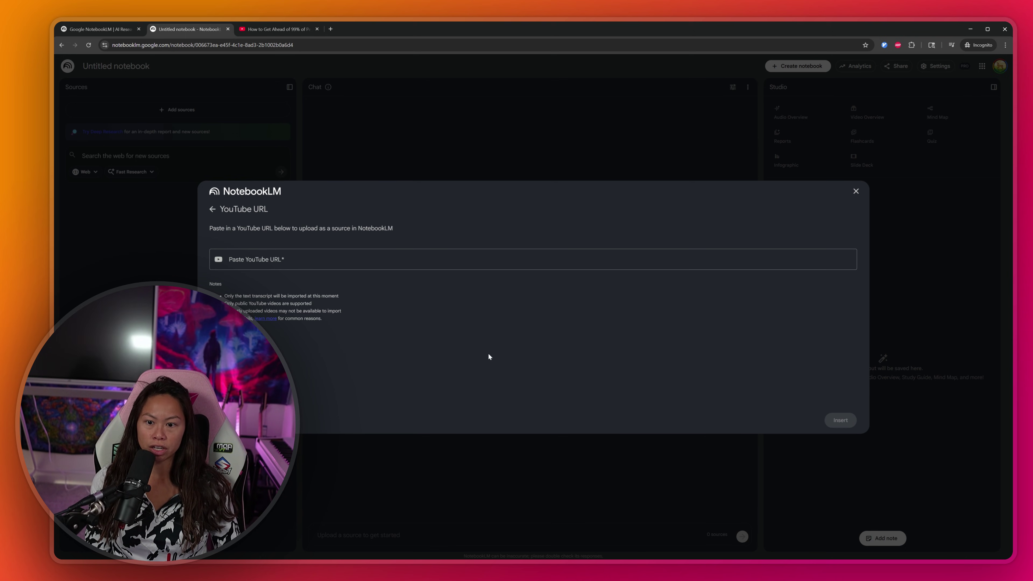
pyautogui.click(445, 261)
pyautogui.write('https://www.youtube.com/watch?v=0GsvYXrtALA&t=565s')
pyautogui.moveTo(391, 260); pyautogui.dragTo(192, 268)
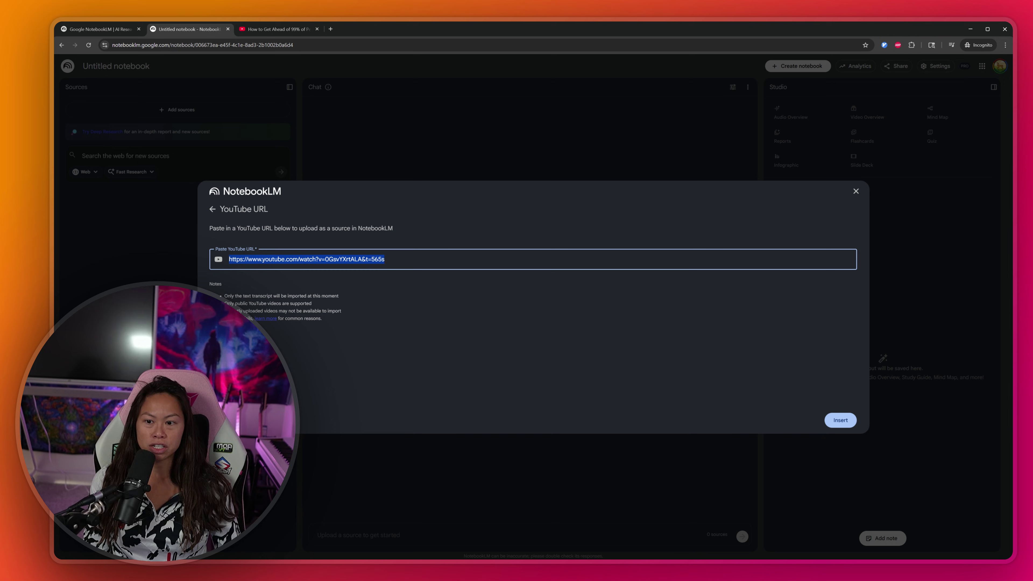
pyautogui.click(596, 321)
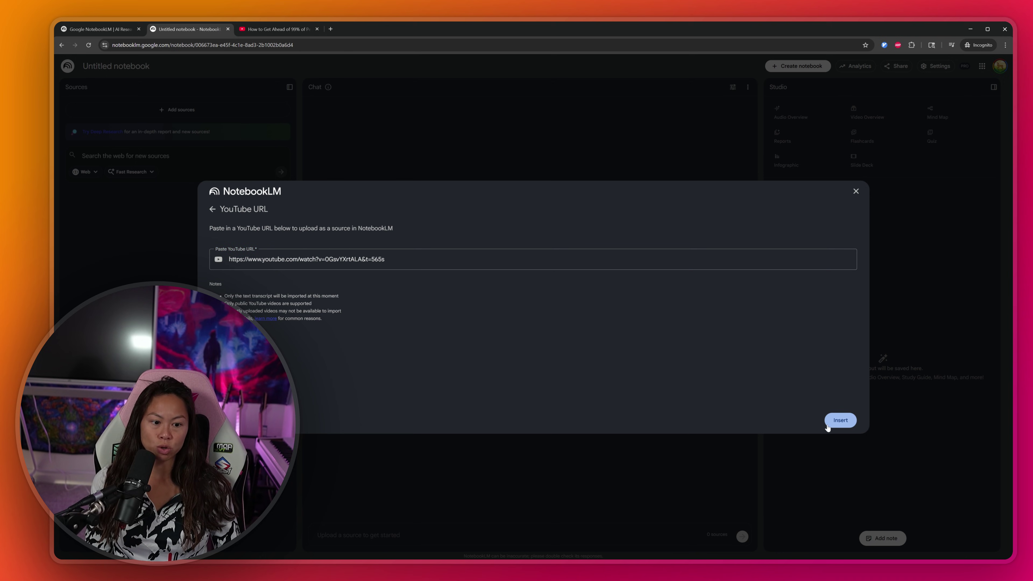
pyautogui.click(841, 420)
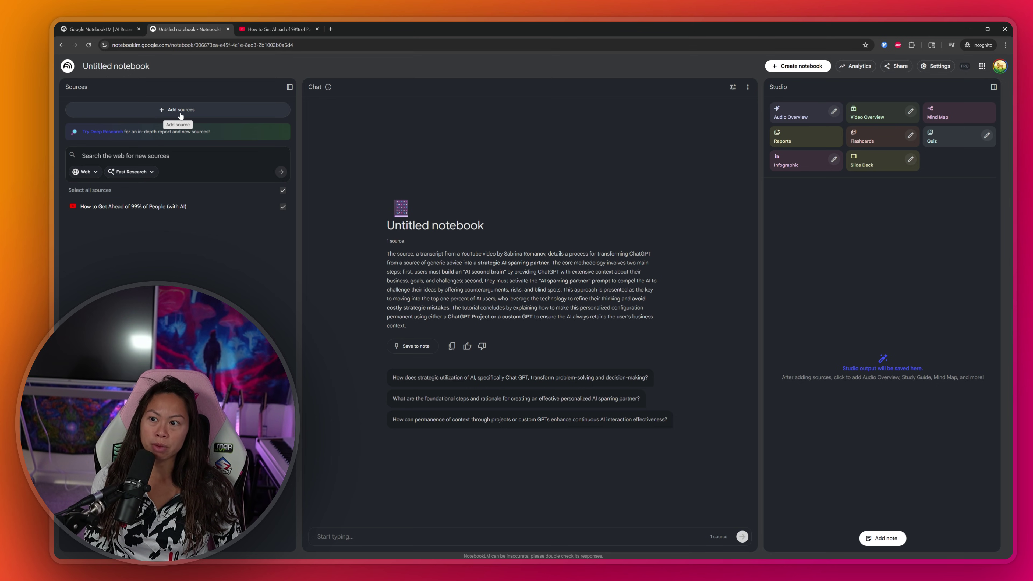
pyautogui.click(173, 112)
pyautogui.click(171, 111)
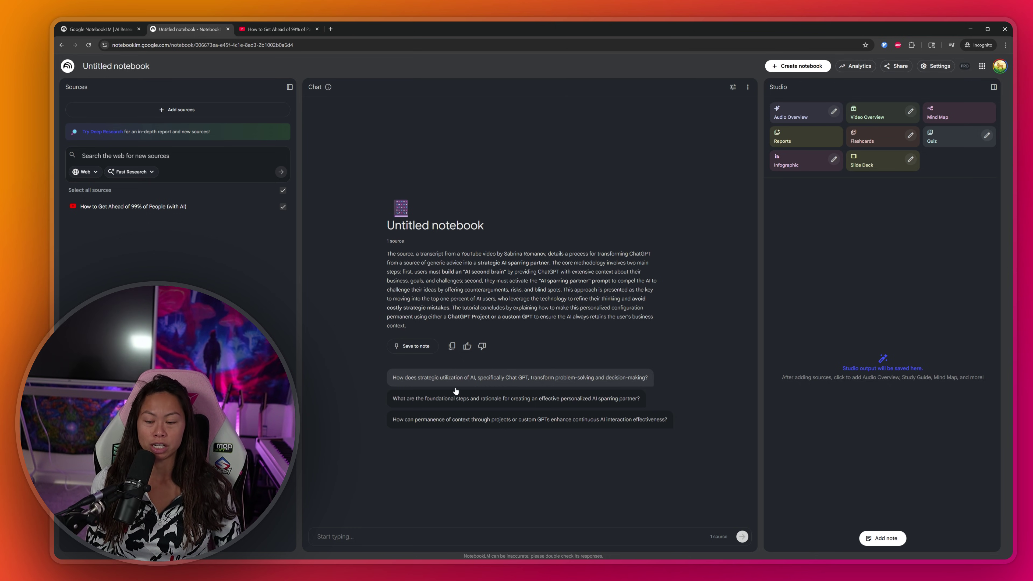
# Step: Paste the viral slide-deck designer prompt into the chat box and review its sources rule and design principles
pyautogui.write('You are a top 0.1% Powerpoint presentation designer. Using ONLY the provided sources, create a visually stunning VIRAL SLIDE DECK by following these exact design principles:  VISUALS FIRST: Every slide needs a strong visual  ONE MAIN IDEA PER SLIDE: Keep each slide focused & clear  MINIMAL TEXT: Big headlines (under 8 words) + short supporting points (under 15 words)  THEME: White background, black text, ONE accent color')
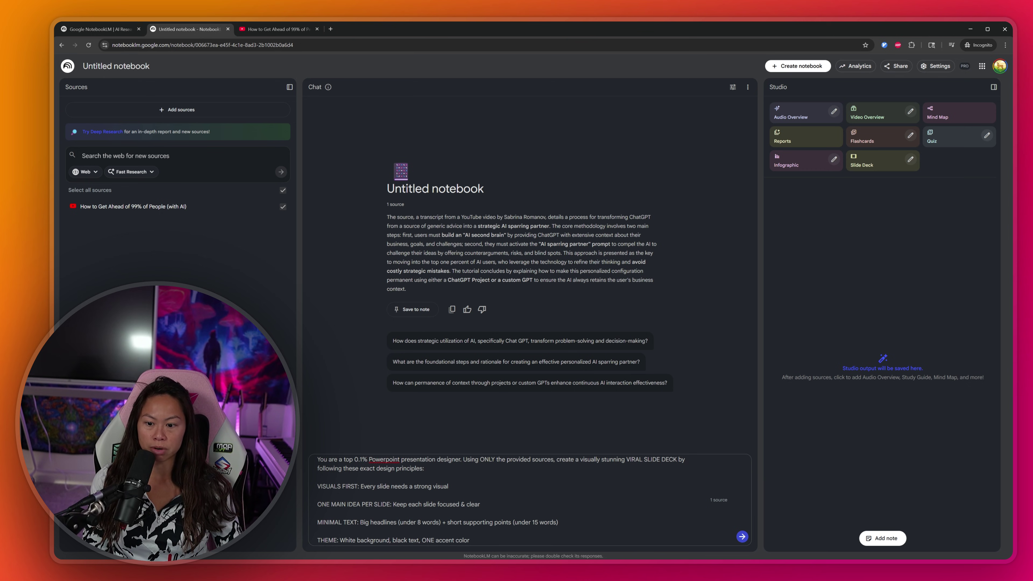
pyautogui.moveTo(335, 460); pyautogui.dragTo(424, 469)
pyautogui.click(358, 460)
pyautogui.click(433, 460)
pyautogui.click(424, 469)
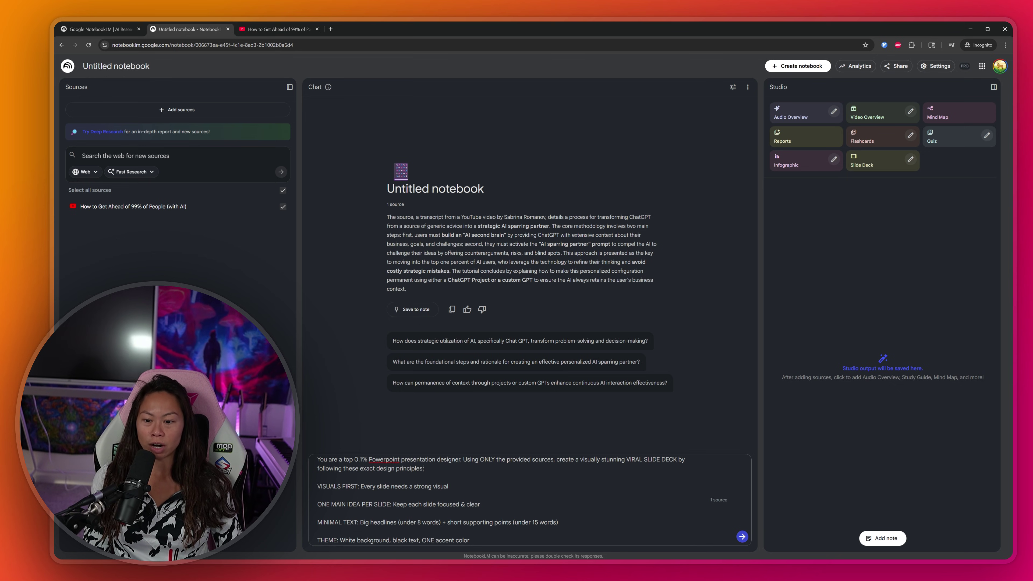
pyautogui.moveTo(424, 468); pyautogui.dragTo(350, 486)
pyautogui.click(383, 486)
pyautogui.click(330, 504)
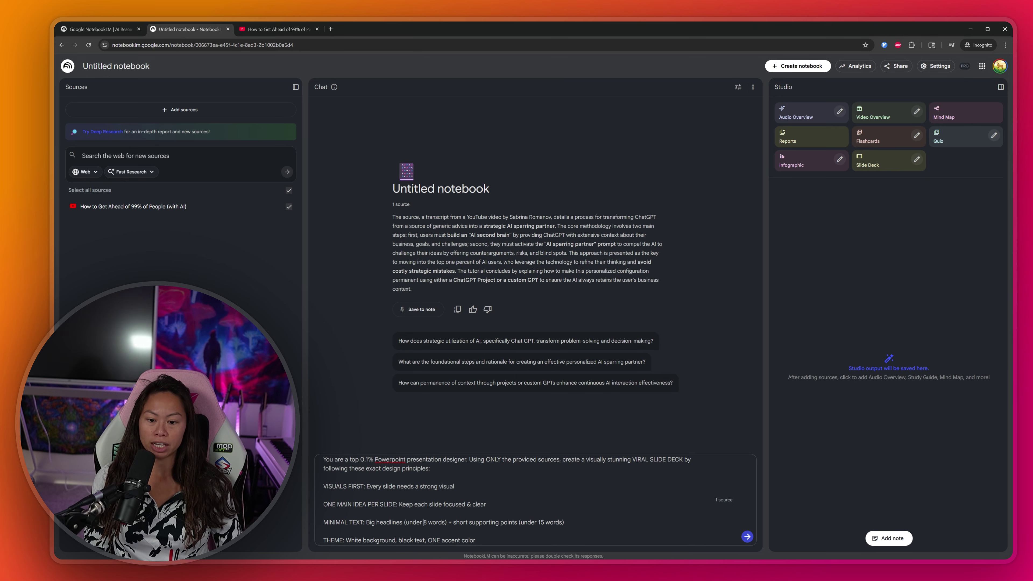
pyautogui.moveTo(476, 540); pyautogui.dragTo(323, 459)
pyautogui.hotkey('ctrl', 'c')
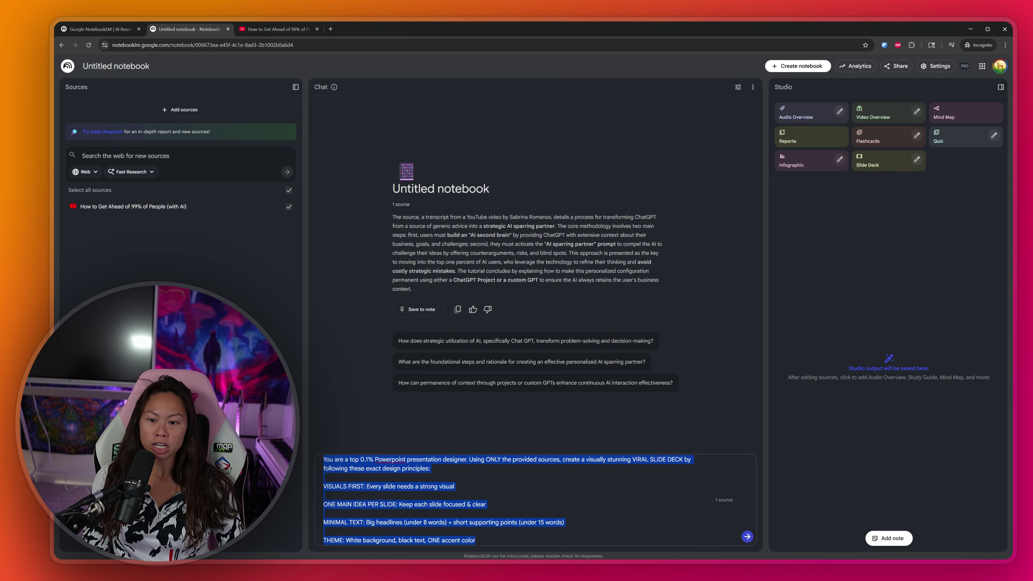
pyautogui.click(429, 504)
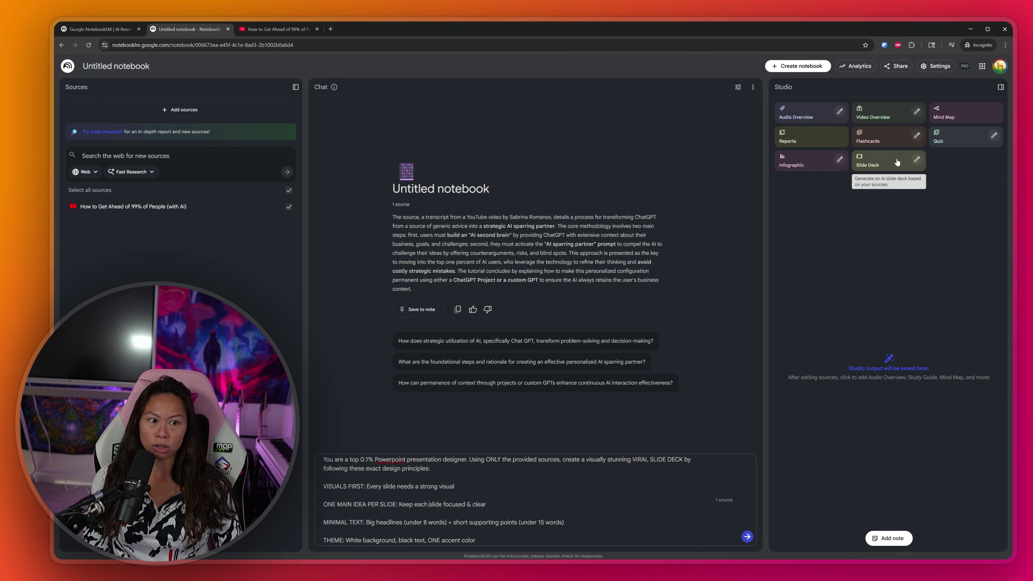
# Step: Generate a Short slide deck with the viral slide-deck prompt pasted as its description
pyautogui.click(916, 161)
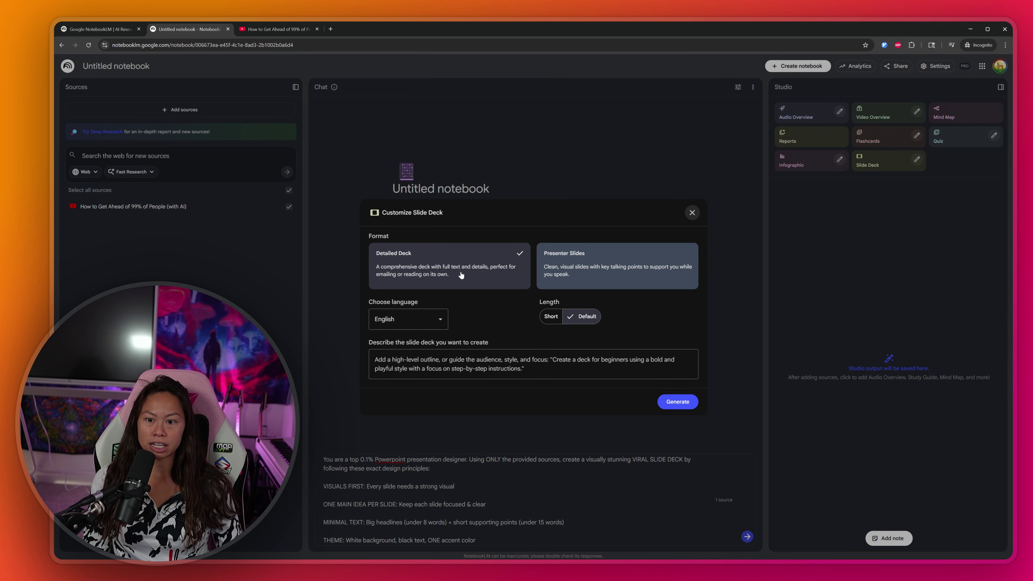
pyautogui.click(553, 319)
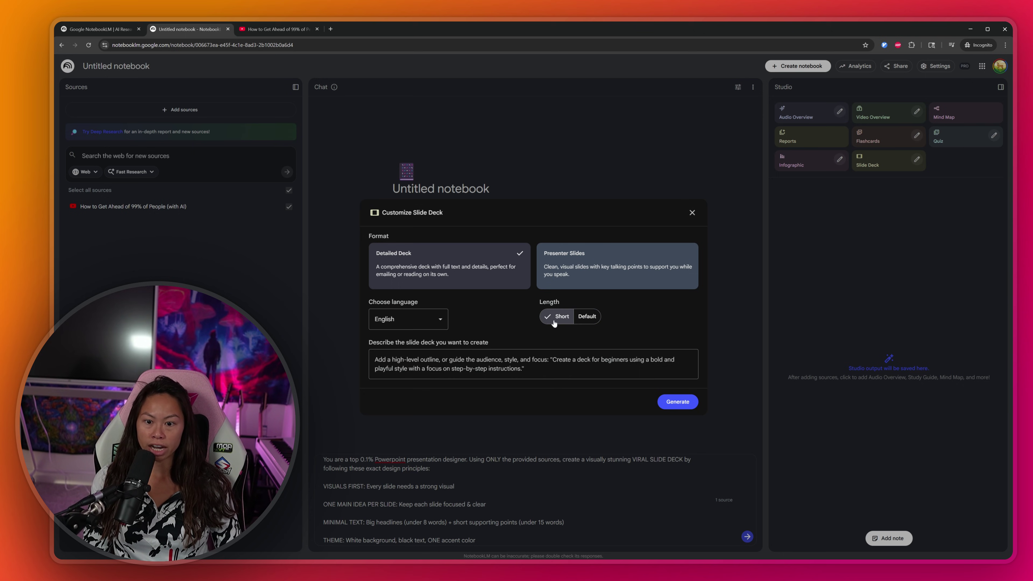
pyautogui.click(518, 375)
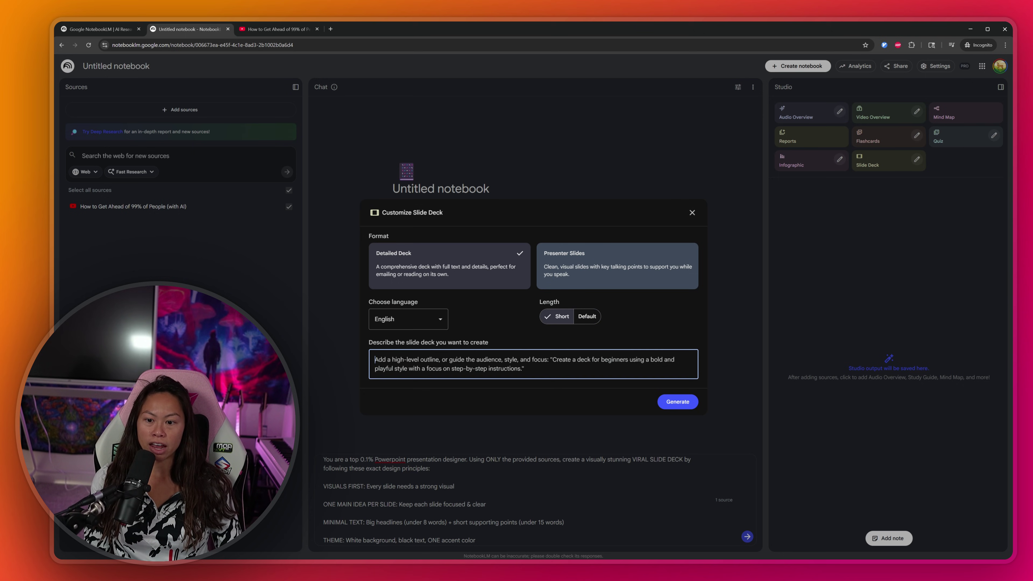
pyautogui.moveTo(366, 351); pyautogui.dragTo(494, 341)
pyautogui.click(625, 353)
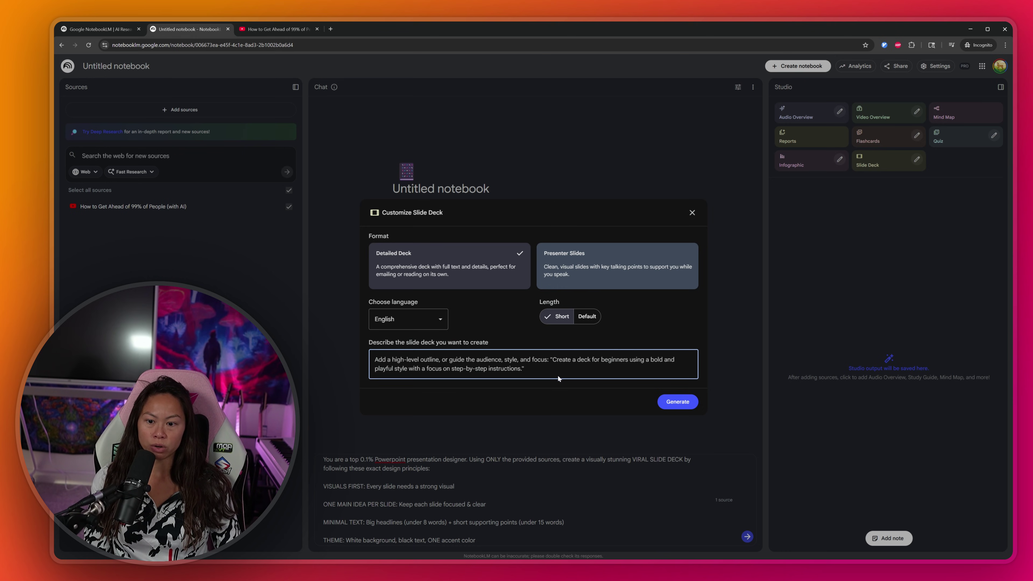
pyautogui.hotkey('ctrl', 'v')
pyautogui.scroll(3, 558, 379)
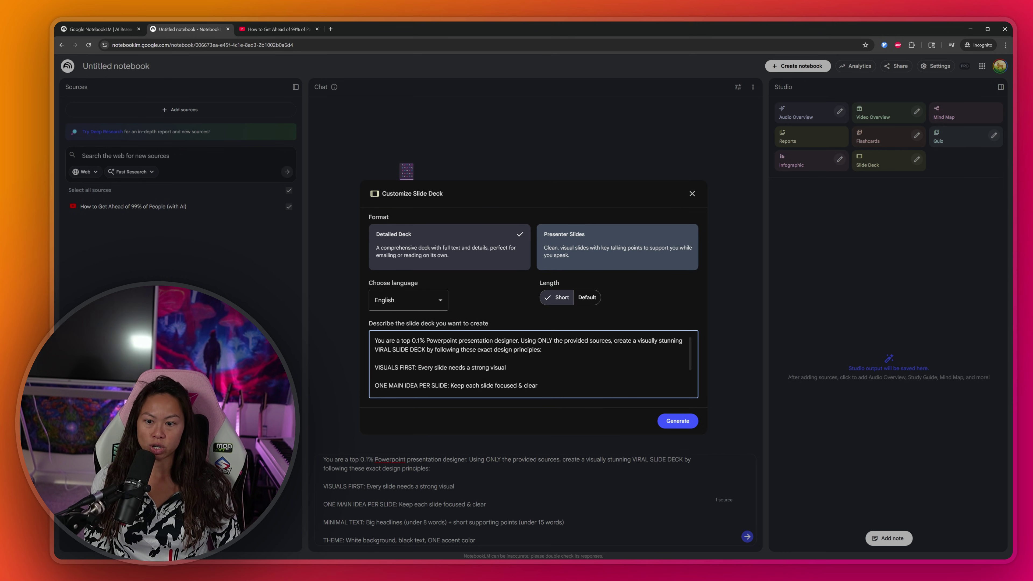
pyautogui.scroll(-3, 533, 365)
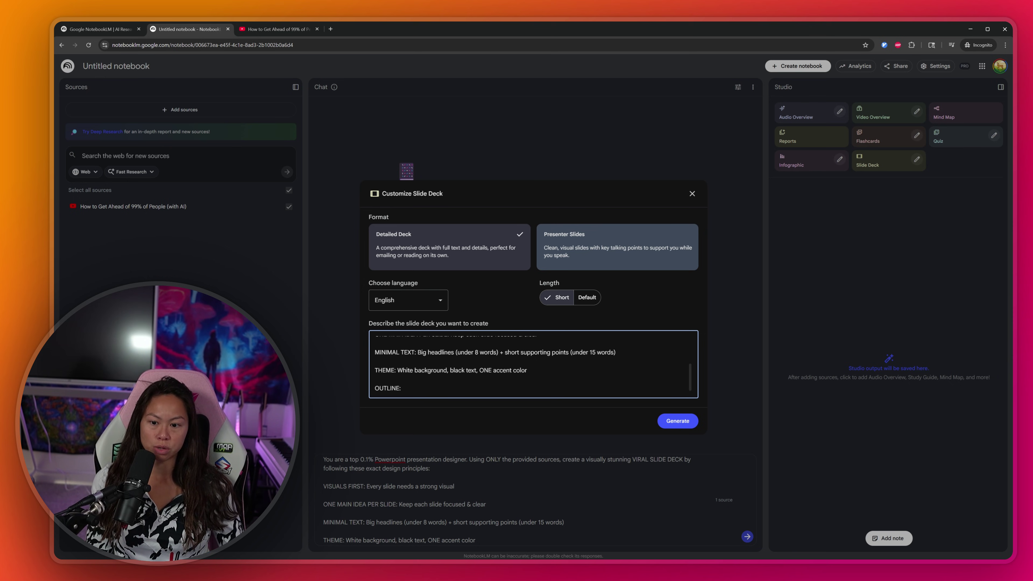
pyautogui.scroll(3, 533, 364)
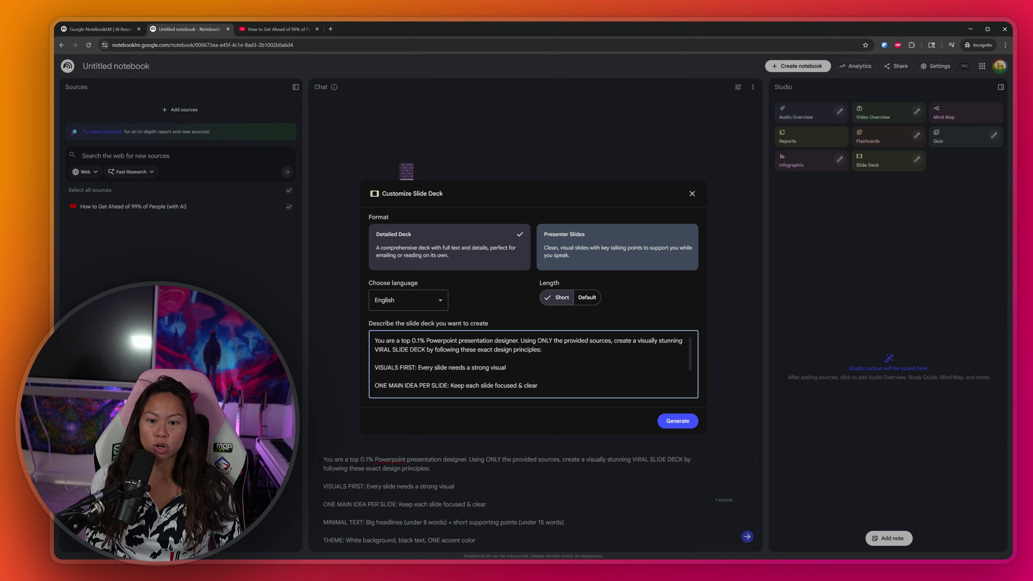
pyautogui.click(673, 425)
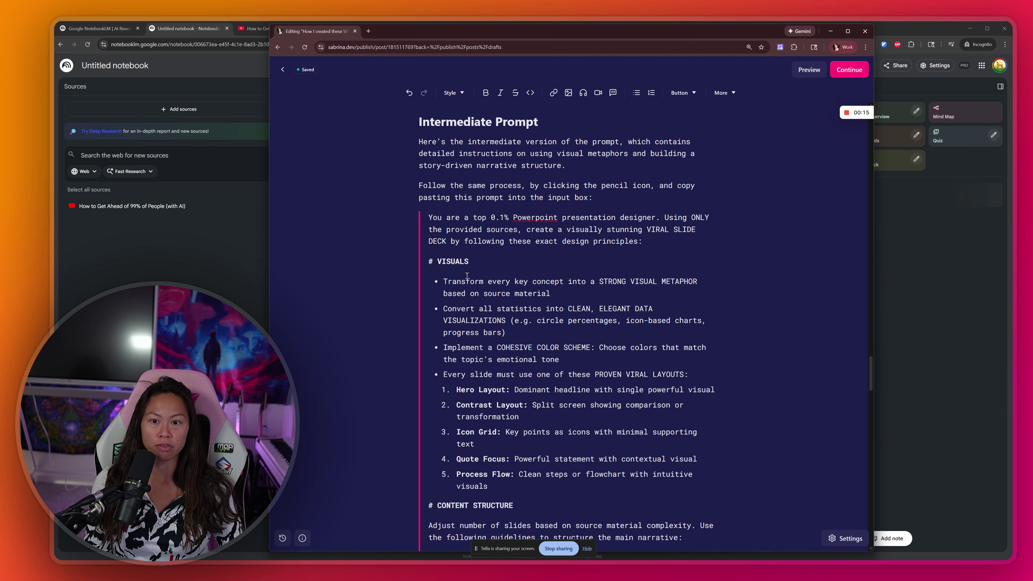
# Step: Review the intermediate version intro and the prompt's opening paragraph, zooming the page to 90%
pyautogui.tripleClick(460, 174)
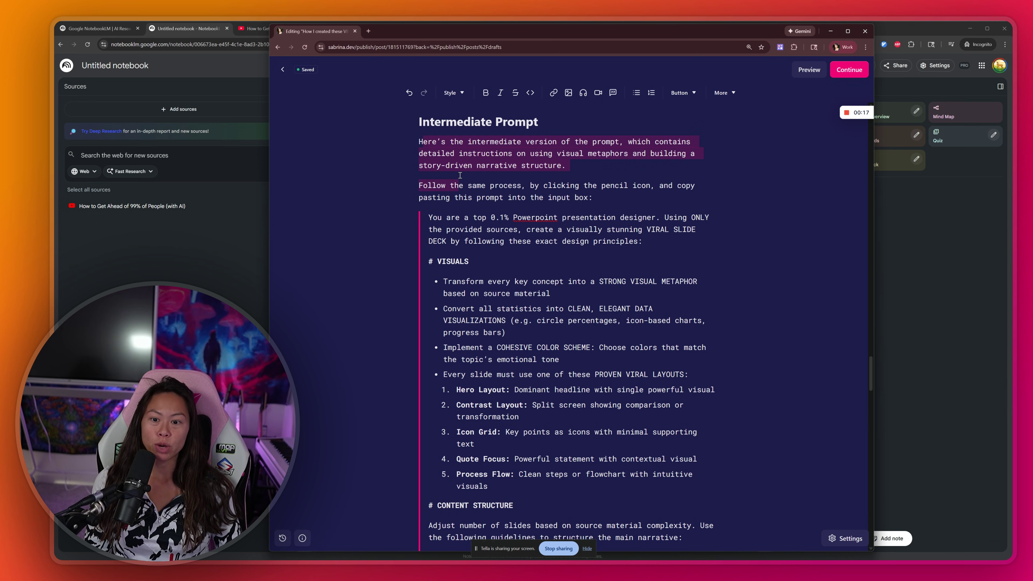
pyautogui.click(460, 175)
pyautogui.scroll(-2, 455, 170)
pyautogui.tripleClick(430, 139)
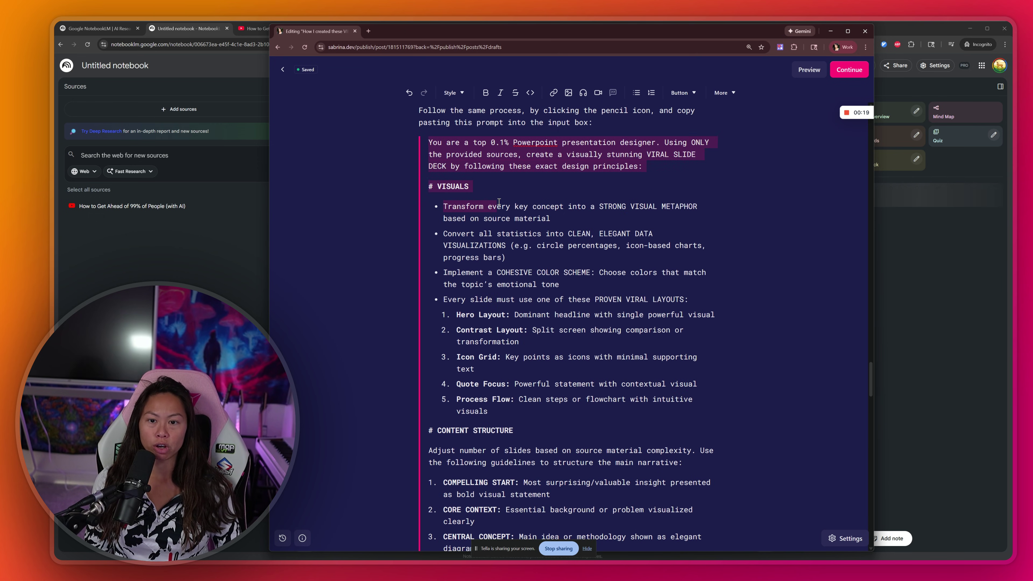
pyautogui.click(435, 155)
pyautogui.scroll(-5, 440, 163)
pyautogui.scroll(5, 448, 179)
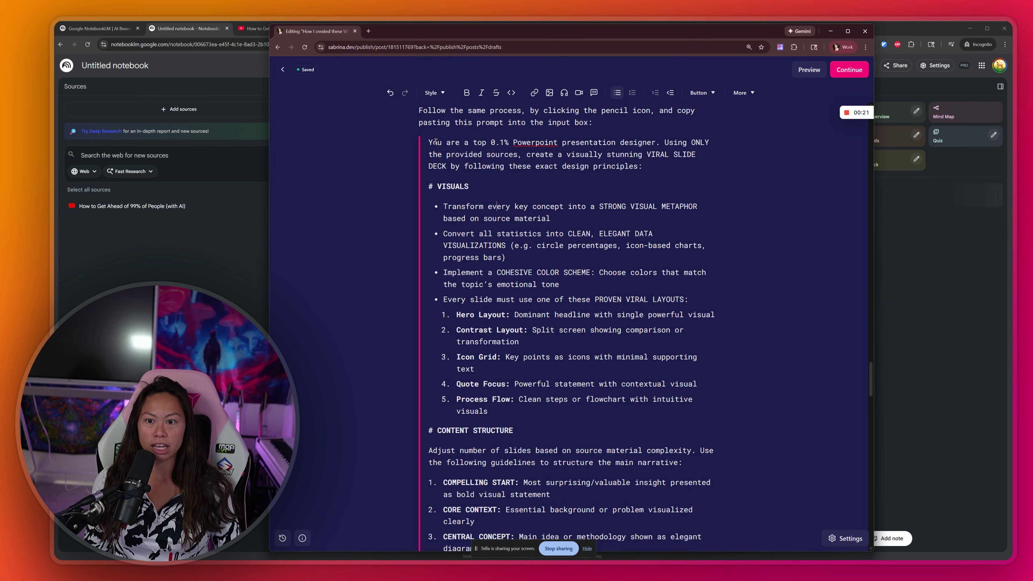
pyautogui.tripleClick(447, 154)
pyautogui.click(448, 178)
pyautogui.scroll(-4, 569, 244)
pyautogui.scroll(-3, 666, 300)
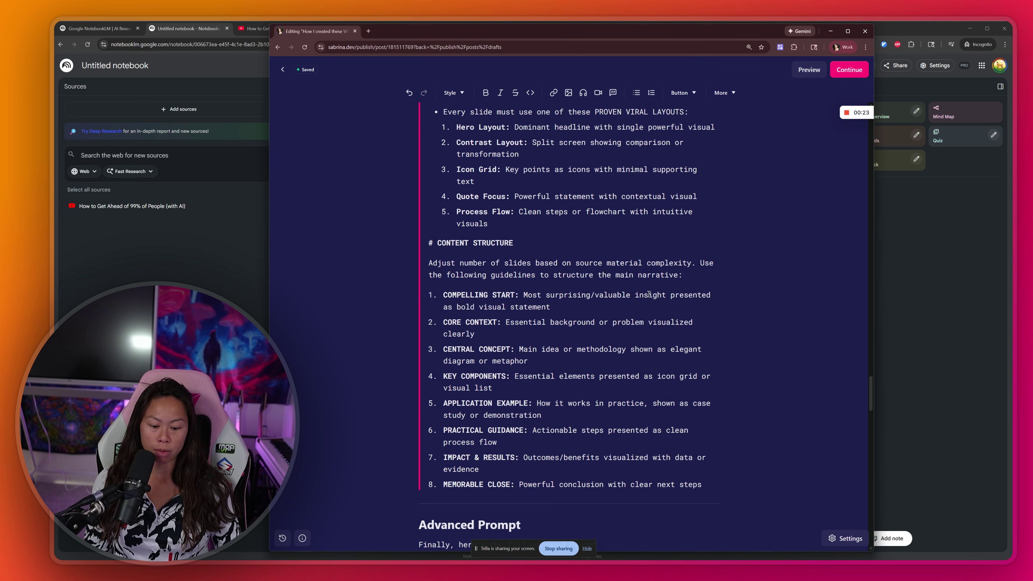
pyautogui.hotkey('ctrl', '-')
pyautogui.scroll(3, 667, 293)
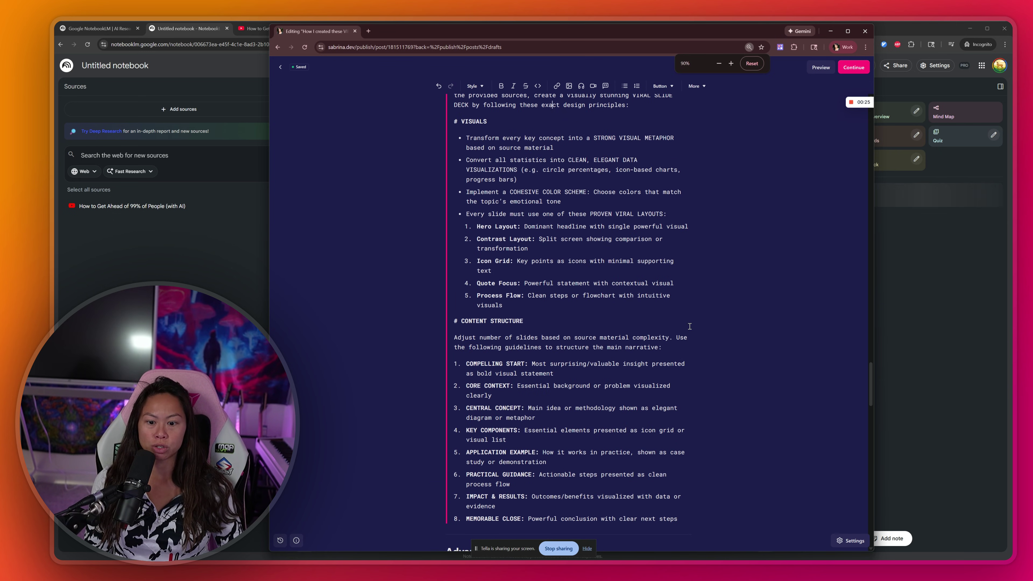
pyautogui.scroll(1, 867, 382)
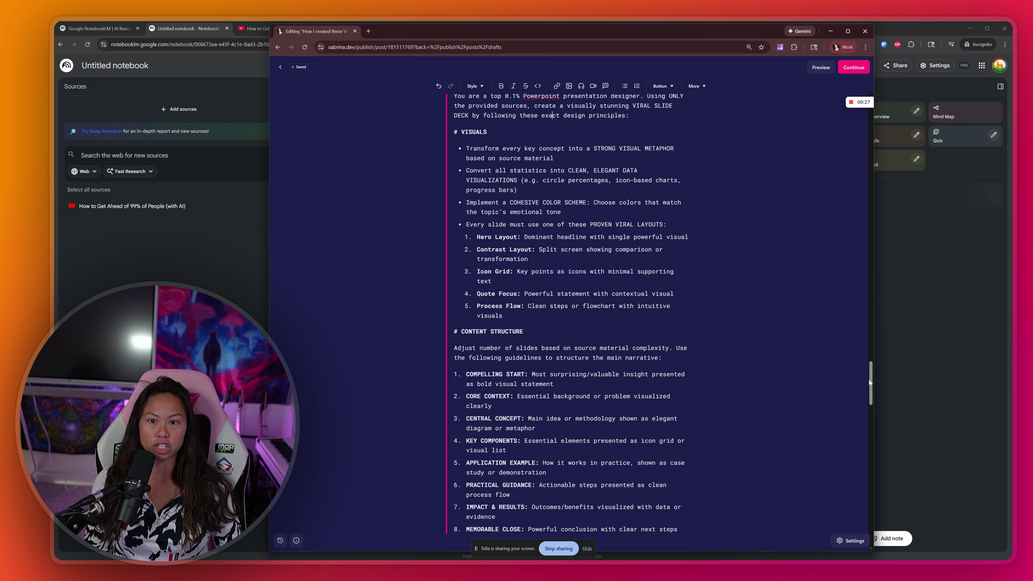
pyautogui.click(588, 552)
pyautogui.scroll(1, 872, 382)
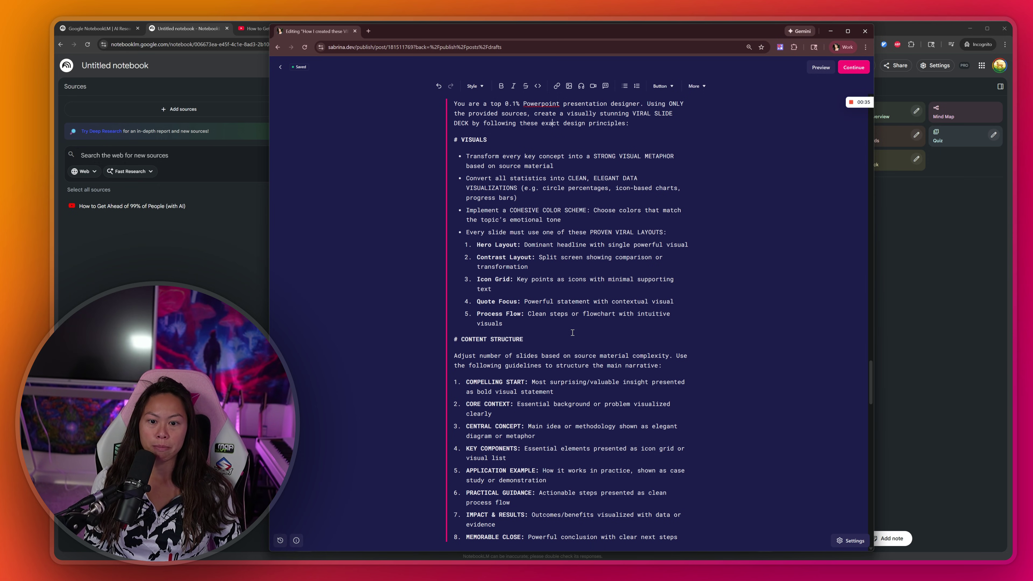
# Step: Go over the VISUALS and STRUCTURE sections, select the prompt, and return to the NotebookLM notebook
pyautogui.moveTo(572, 332); pyautogui.dragTo(454, 145)
pyautogui.click(467, 133)
pyautogui.click(512, 189)
pyautogui.tripleClick(600, 158)
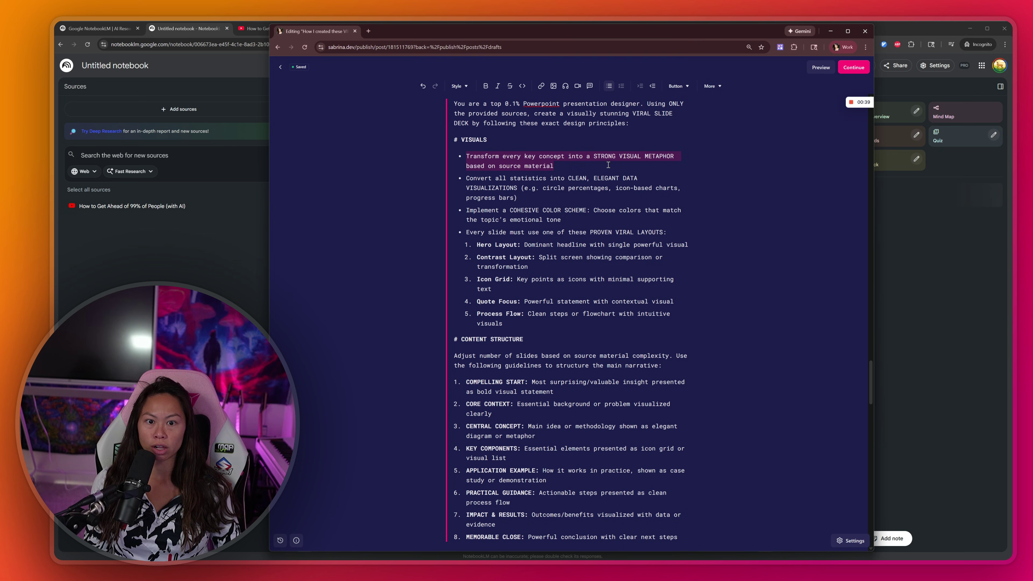
pyautogui.click(600, 158)
pyautogui.click(594, 167)
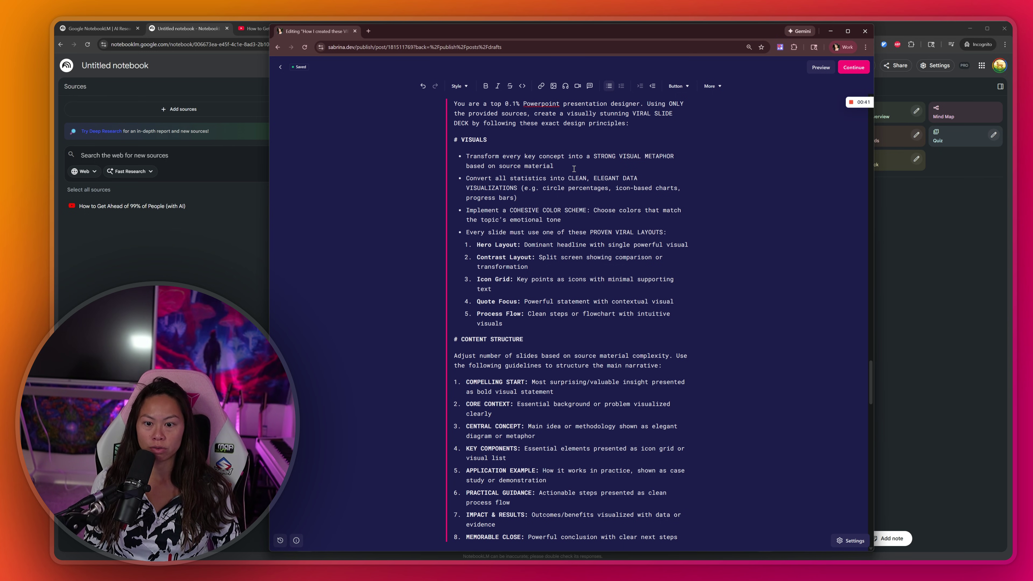
pyautogui.moveTo(543, 337); pyautogui.dragTo(494, 337)
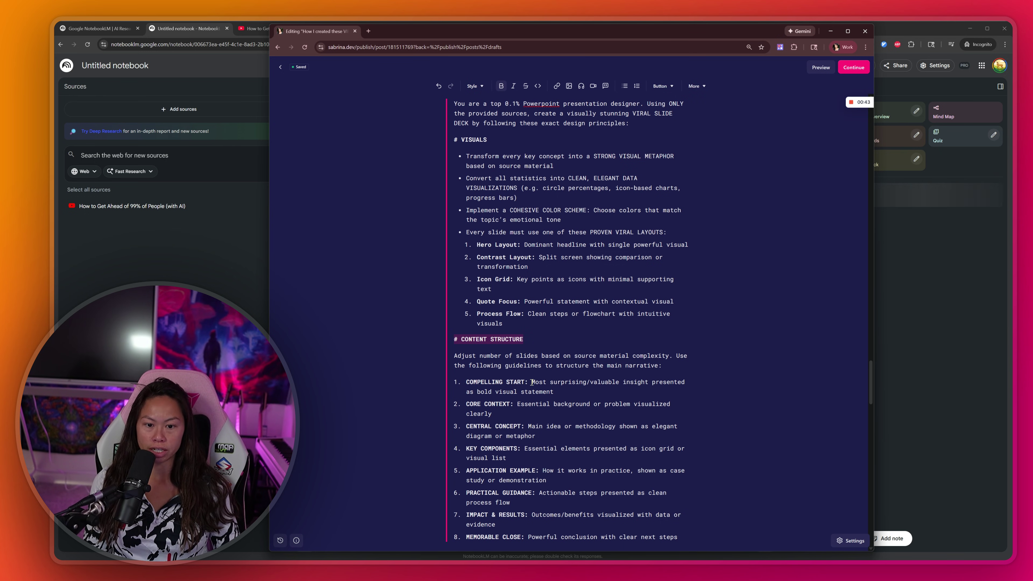
pyautogui.scroll(-1, 531, 382)
pyautogui.scroll(2, 531, 382)
pyautogui.scroll(-1, 531, 382)
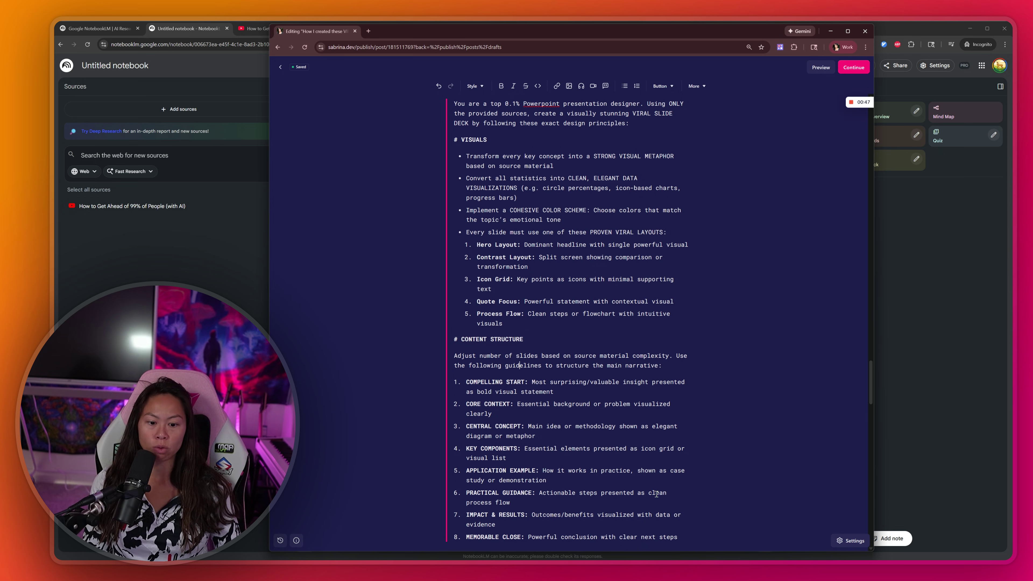
pyautogui.moveTo(680, 539); pyautogui.dragTo(684, 455)
pyautogui.scroll(2, 683, 455)
pyautogui.click(920, 196)
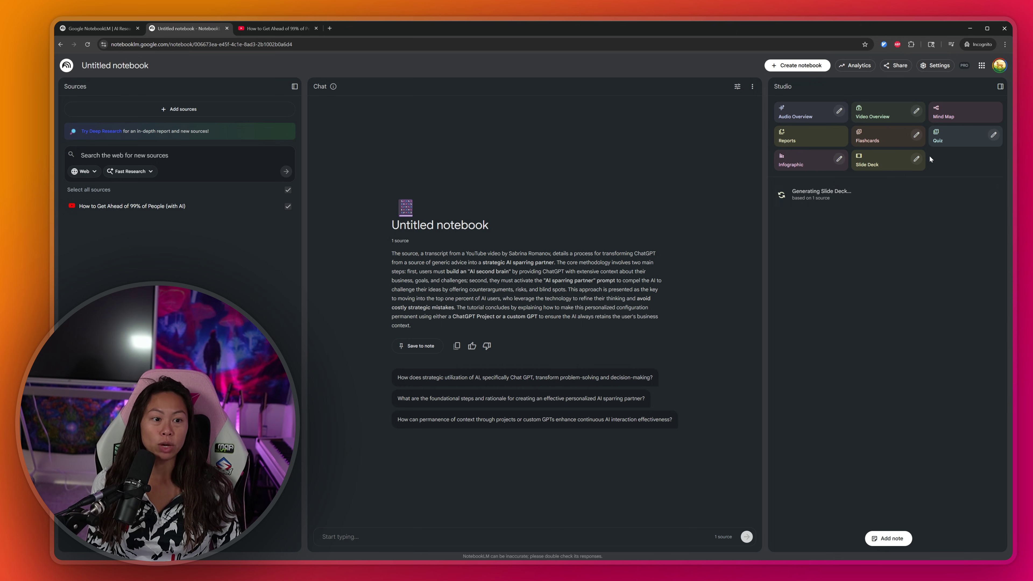
# Step: Generate a second Short slide deck from the pasted intermediate prompt, with its trailing OUTLINE line deleted
pyautogui.click(916, 159)
pyautogui.click(550, 316)
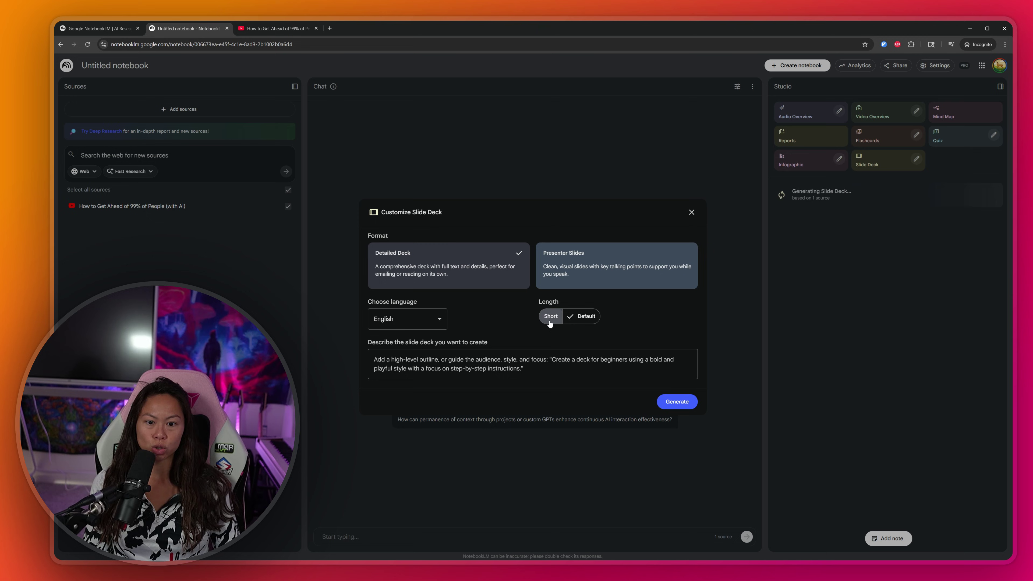
pyautogui.click(533, 368)
pyautogui.moveTo(369, 342); pyautogui.dragTo(383, 344)
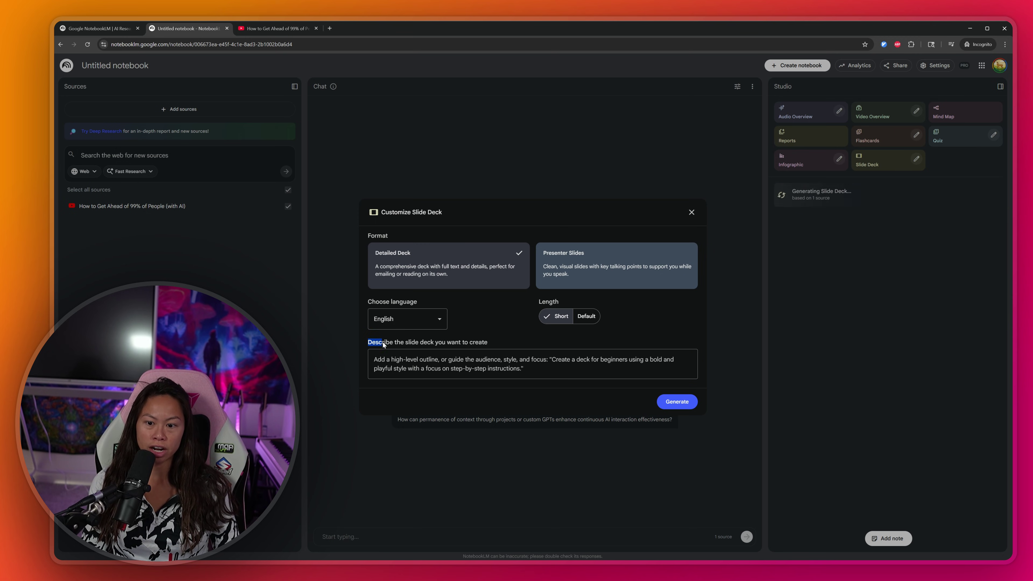
pyautogui.click(556, 377)
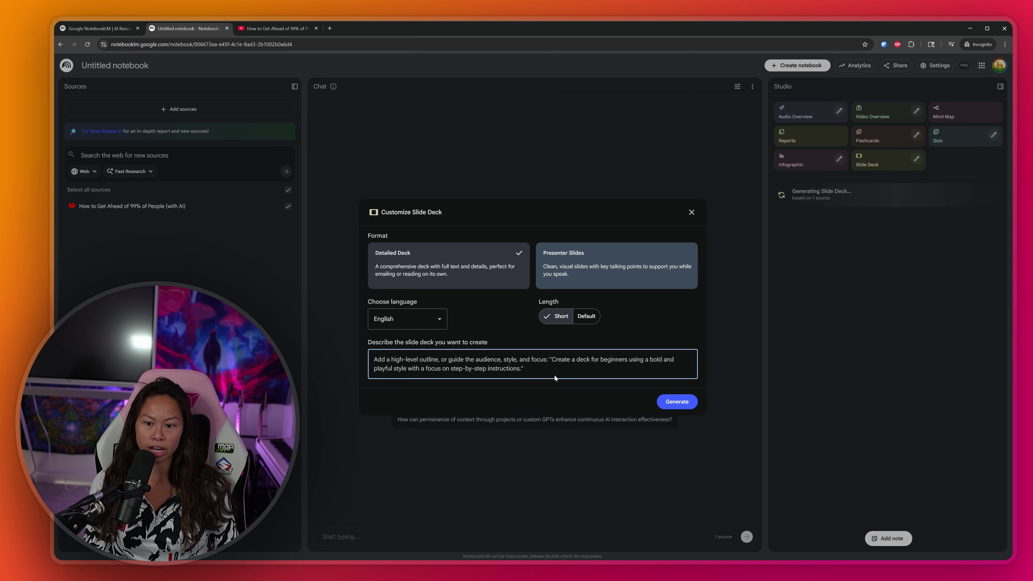
pyautogui.hotkey('ctrl', 'v')
pyautogui.press('Return')
pyautogui.press('Return')
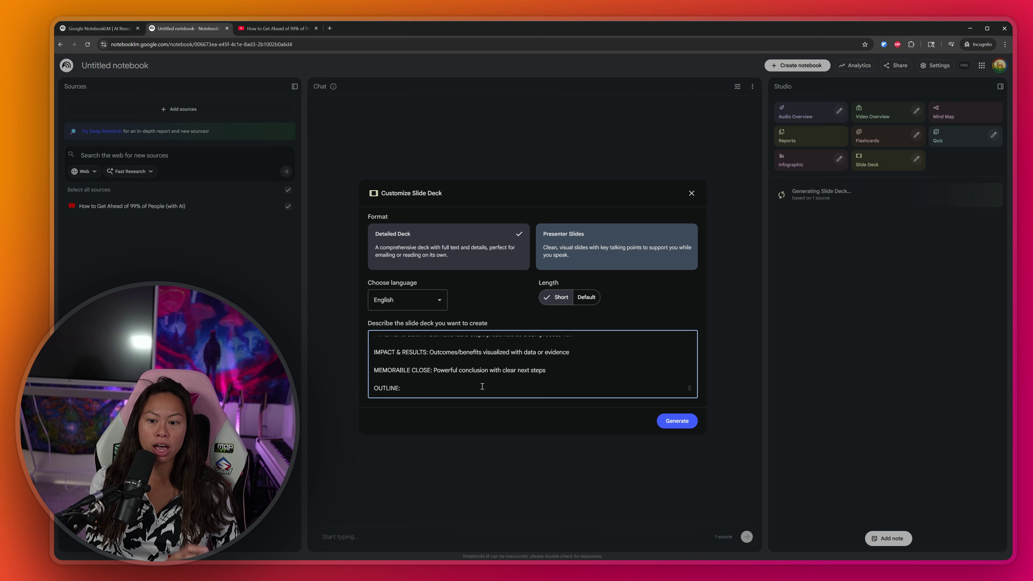
pyautogui.scroll(3, 466, 382)
pyautogui.scroll(-3, 421, 388)
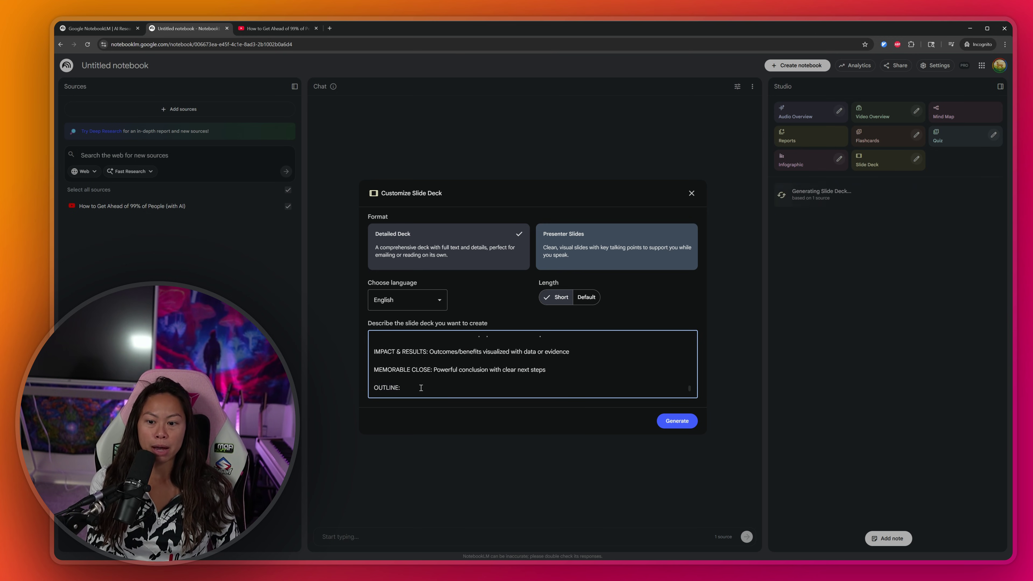
pyautogui.press('BackSpace')
pyautogui.press('BackSpace')
pyautogui.press('BackSpace')
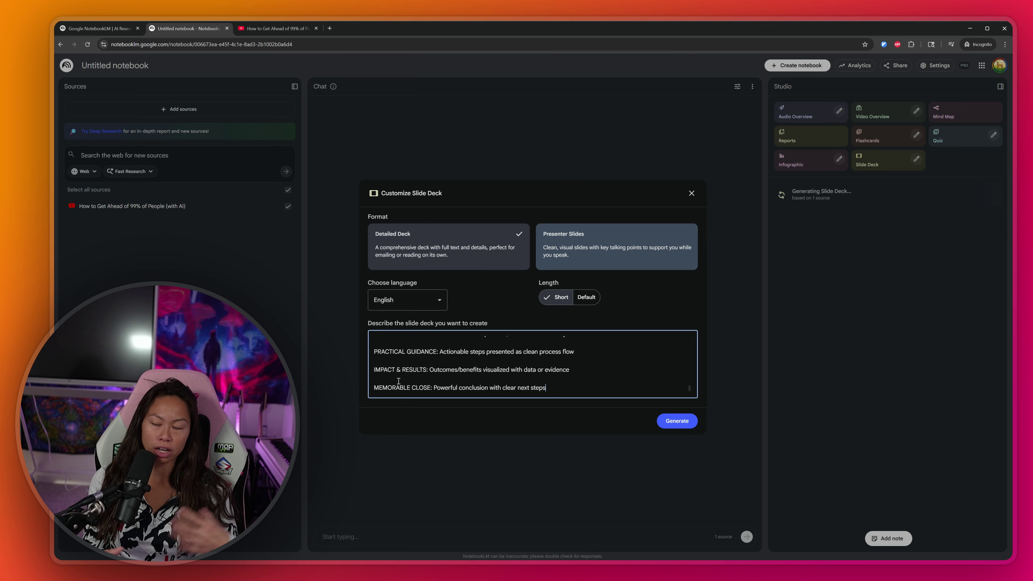
pyautogui.scroll(5, 466, 357)
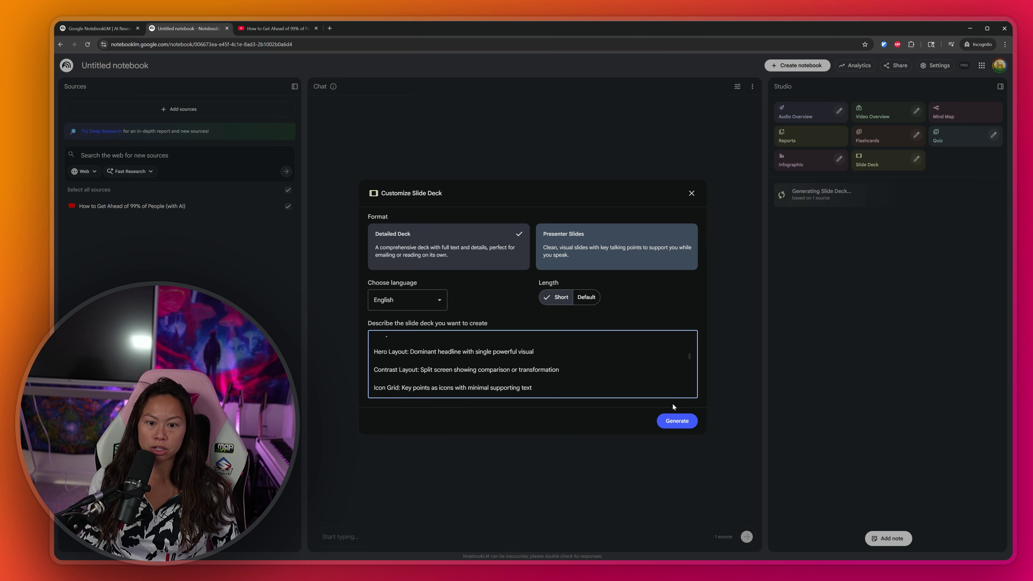
pyautogui.click(670, 422)
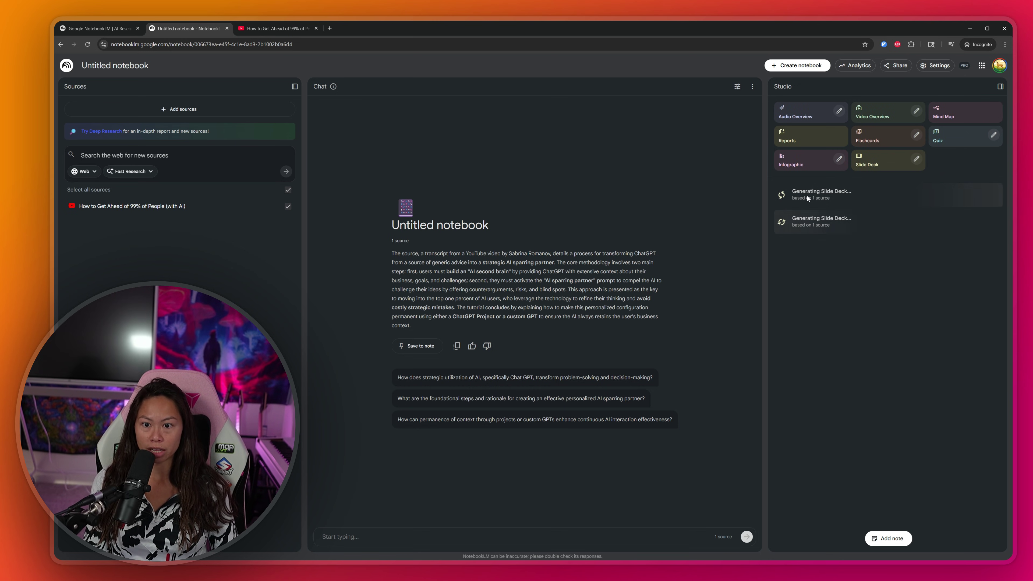
pyautogui.hotkey('alt', 'Tab')
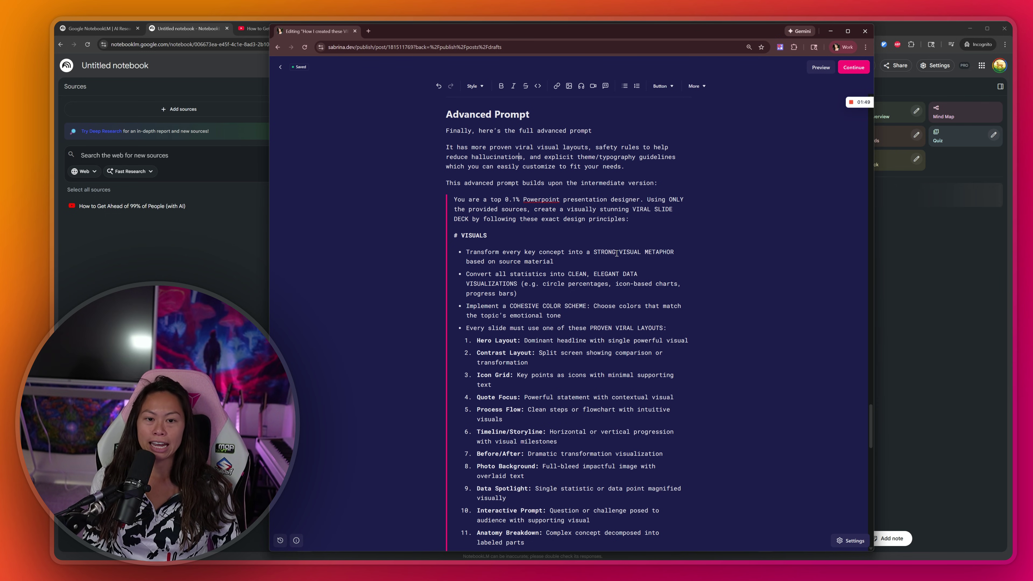
pyautogui.scroll(-3, 459, 158)
pyautogui.scroll(3, 458, 158)
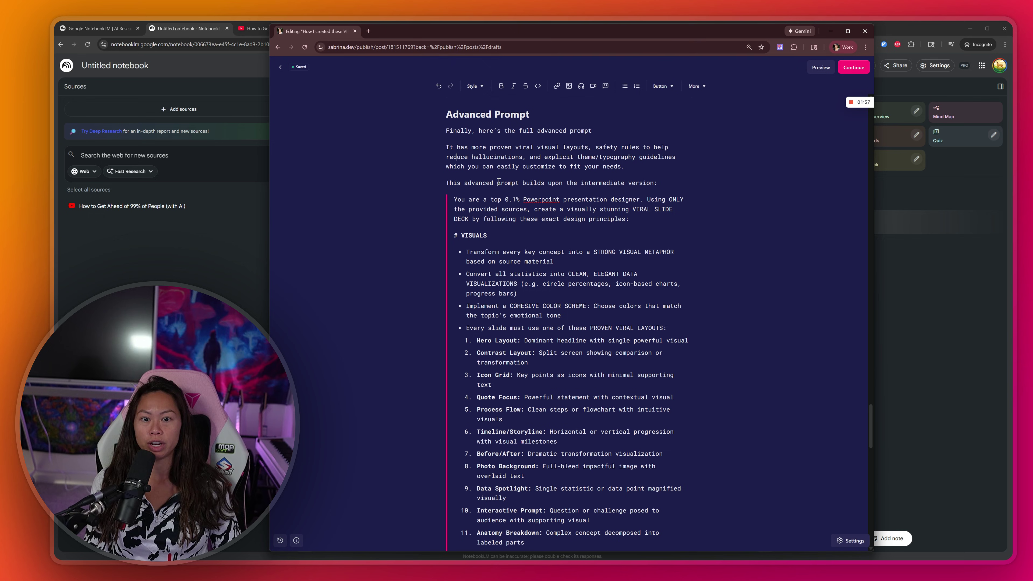
pyautogui.scroll(-1, 499, 181)
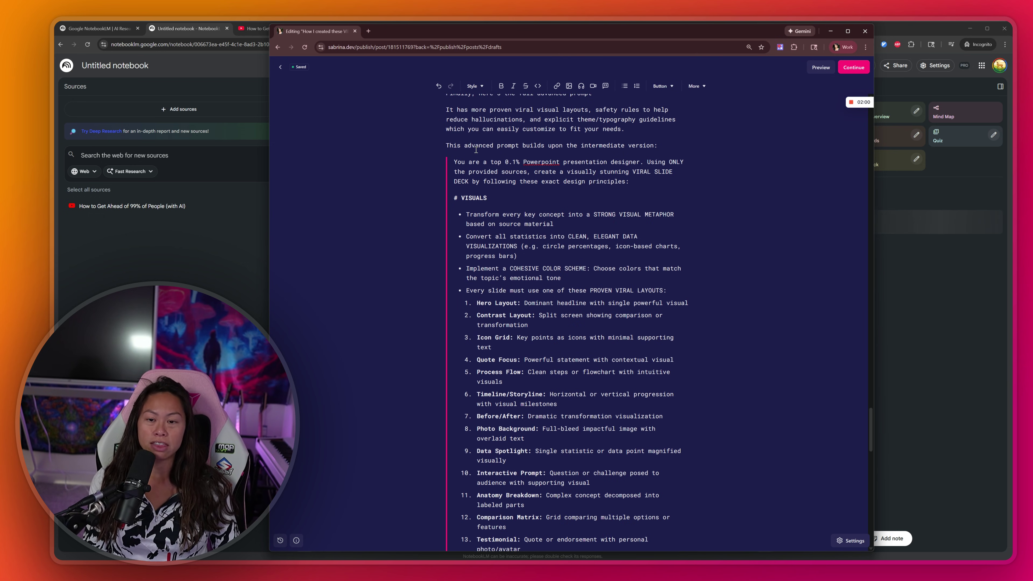
pyautogui.moveTo(464, 145); pyautogui.dragTo(520, 456)
pyautogui.scroll(-2, 541, 228)
pyautogui.scroll(-6, 541, 264)
pyautogui.scroll(-8, 549, 330)
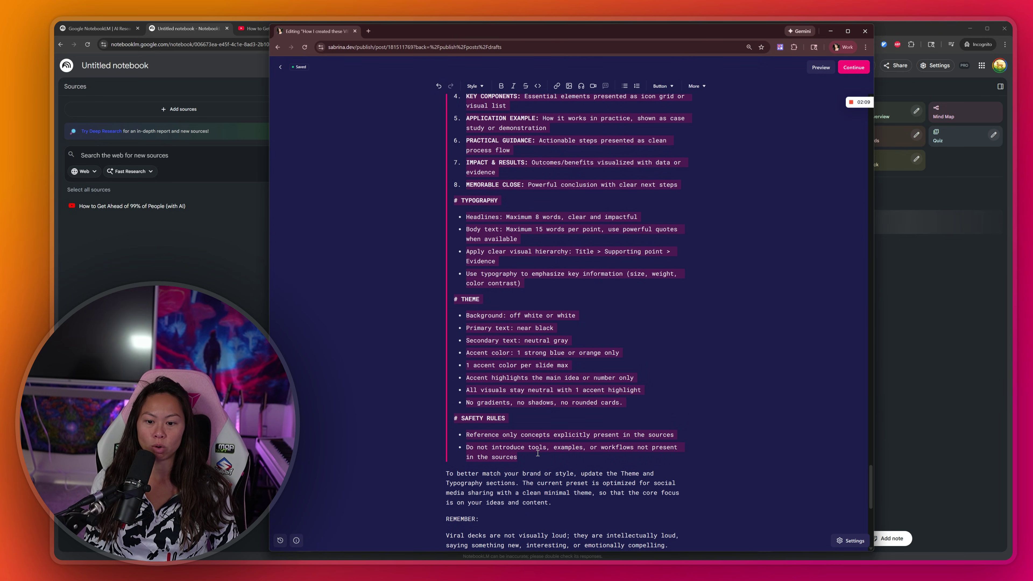
pyautogui.scroll(7, 609, 357)
pyautogui.scroll(8, 609, 357)
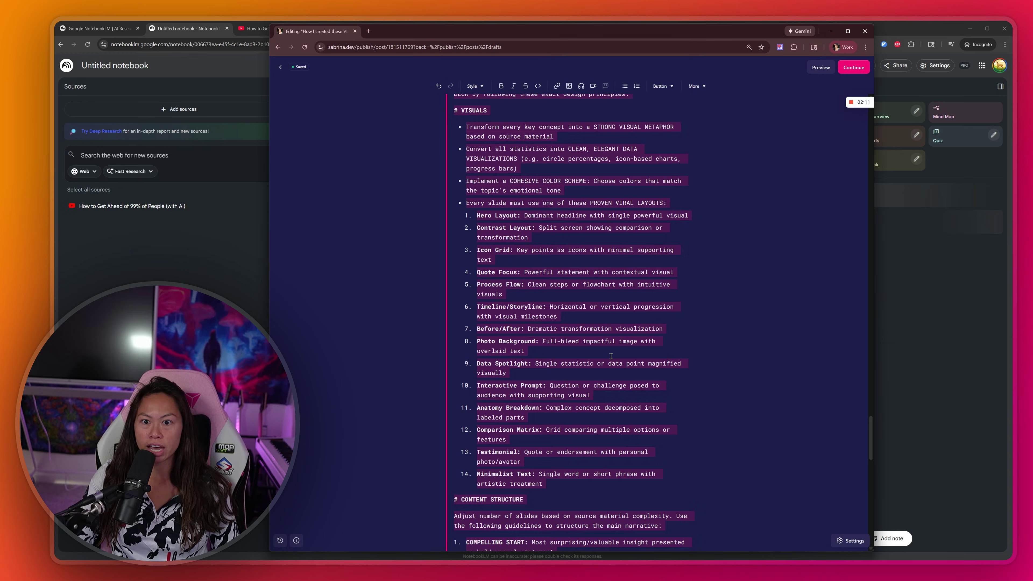
pyautogui.click(511, 216)
pyautogui.tripleClick(528, 179)
pyautogui.scroll(-1, 528, 142)
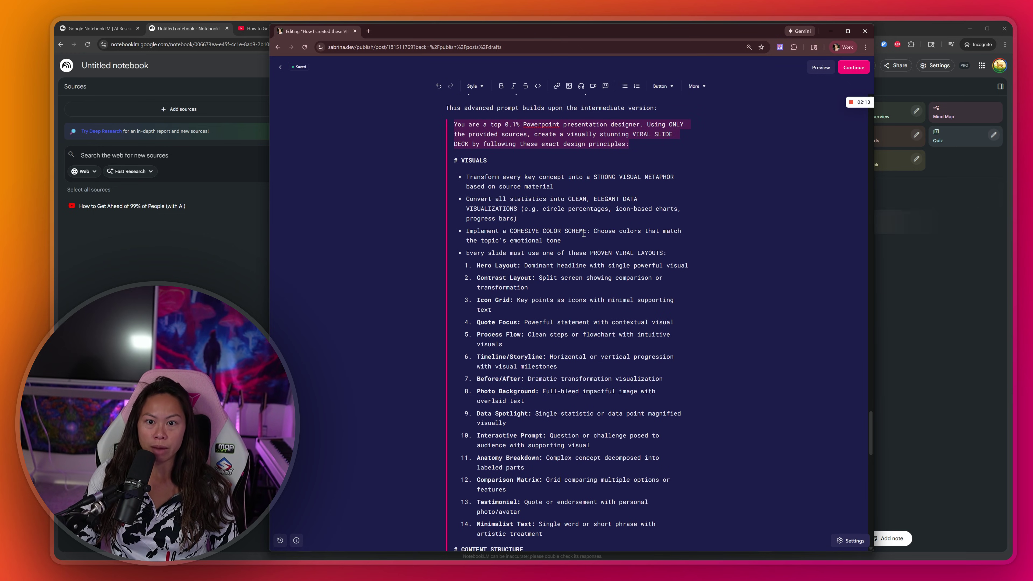
pyautogui.click(577, 163)
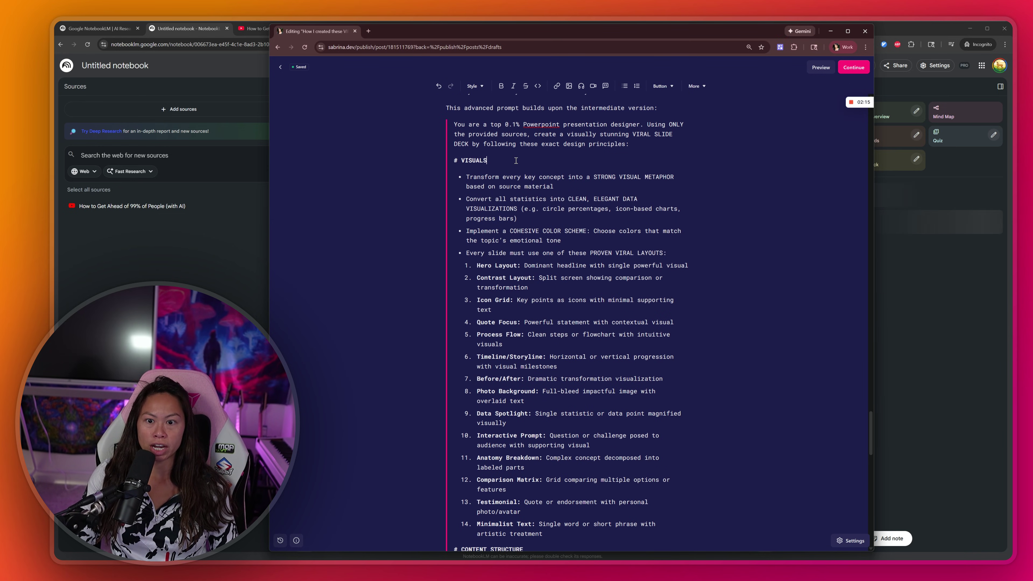
pyautogui.hotkey('shift', 'Home')
pyautogui.scroll(-1, 577, 163)
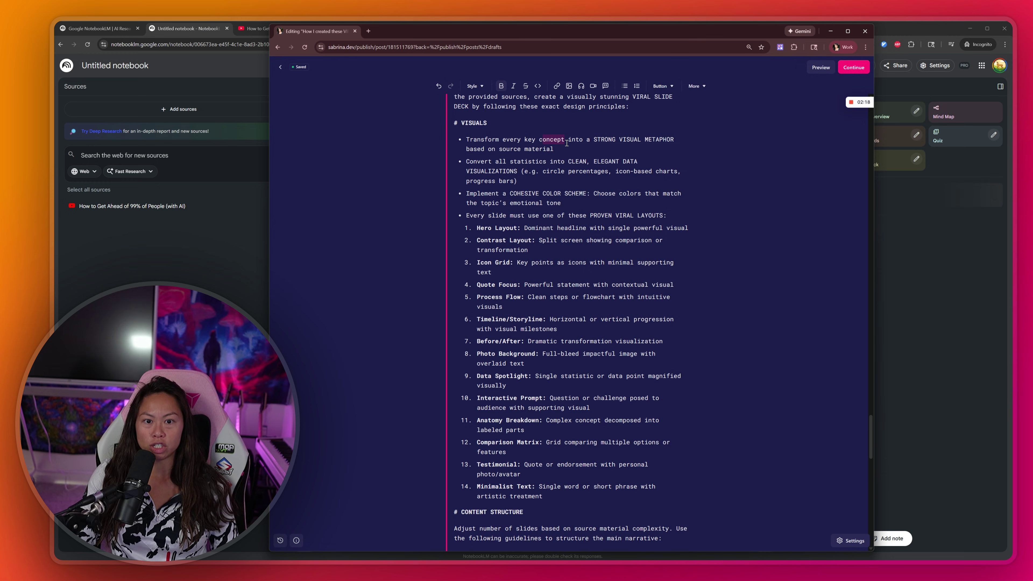
pyautogui.moveTo(568, 140); pyautogui.dragTo(466, 161)
pyautogui.click(466, 161)
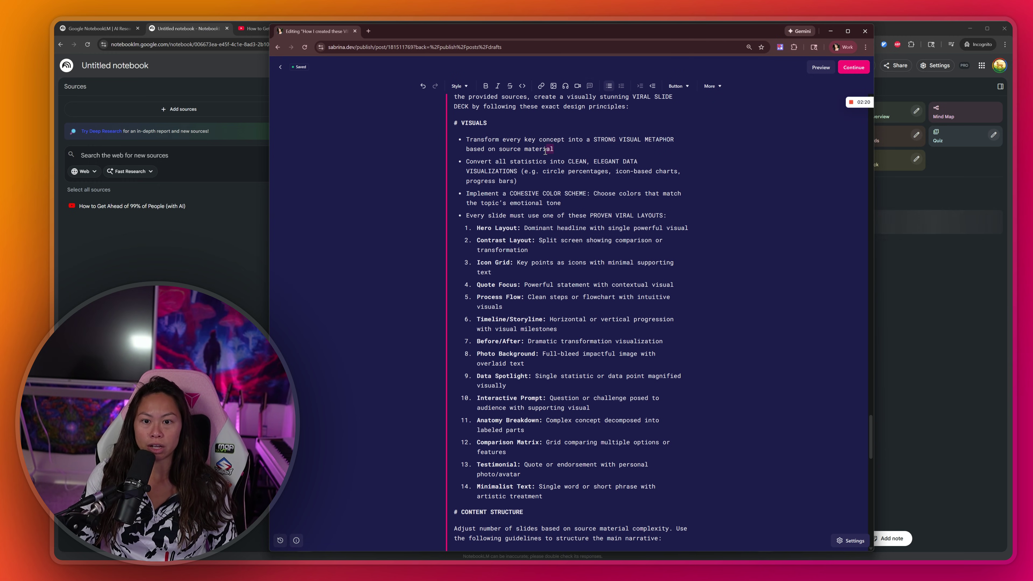
pyautogui.moveTo(474, 162); pyautogui.dragTo(520, 178)
pyautogui.click(521, 177)
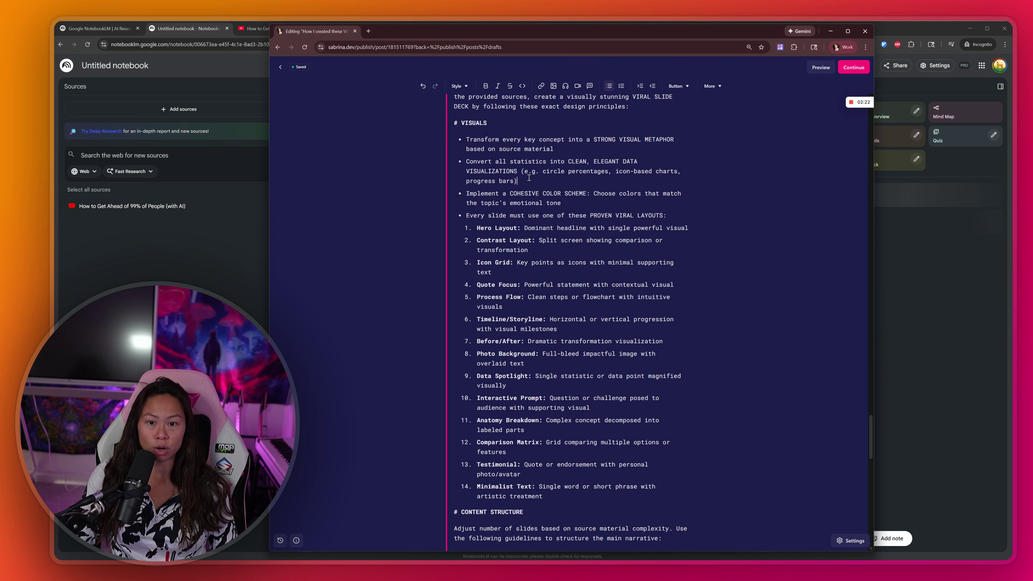
pyautogui.click(573, 180)
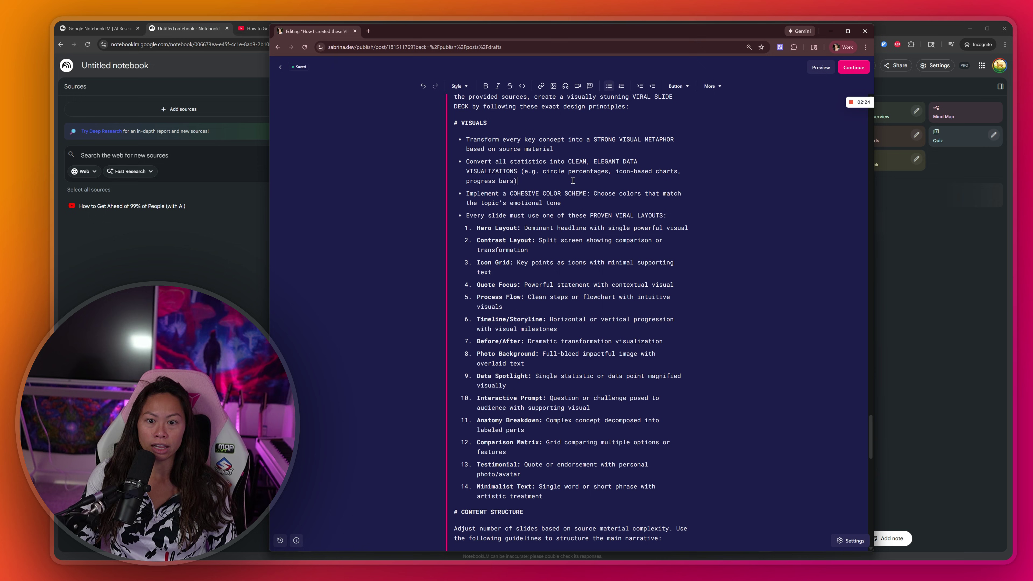
pyautogui.scroll(-1, 487, 189)
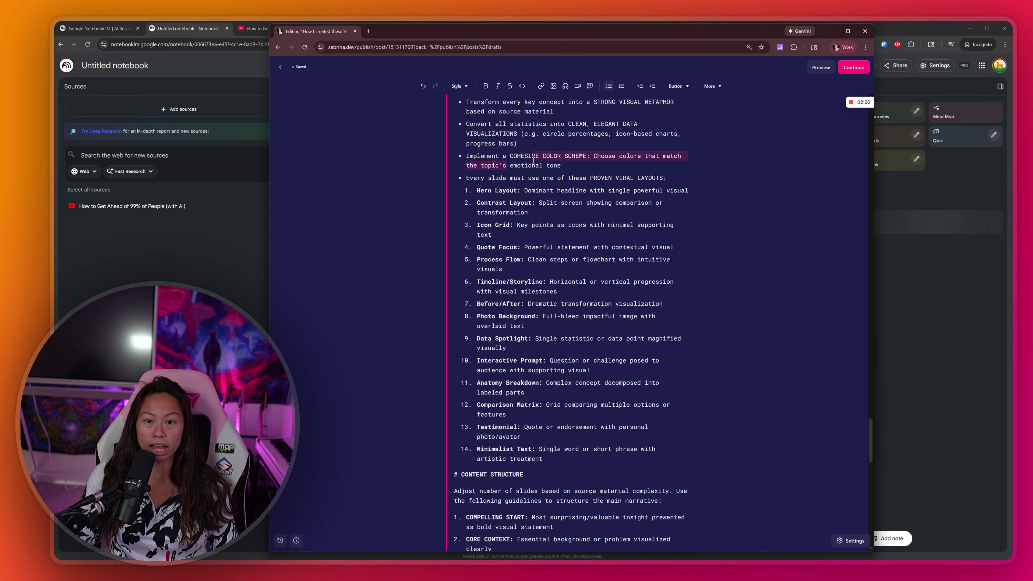
pyautogui.moveTo(495, 178); pyautogui.dragTo(571, 178)
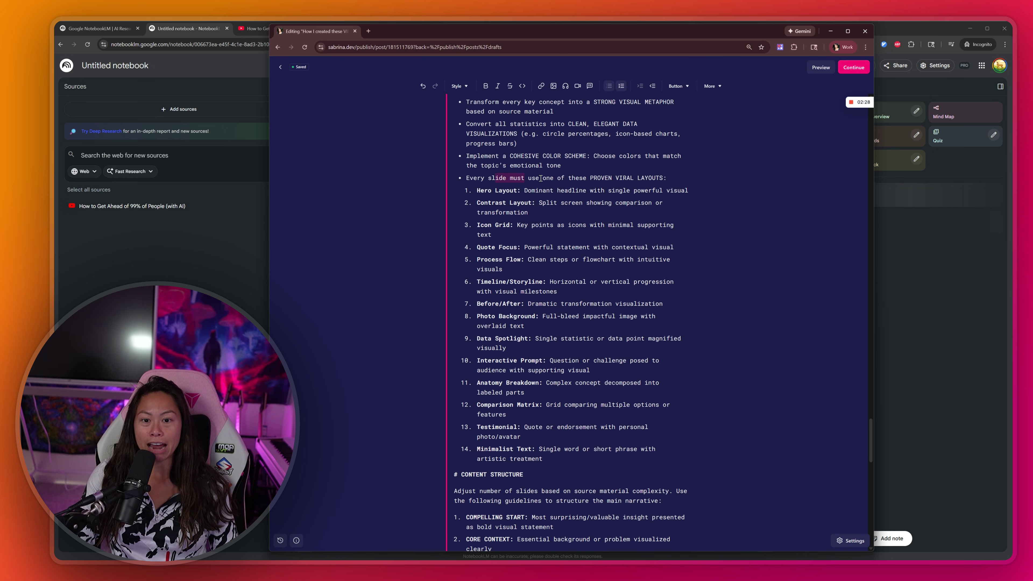
pyautogui.click(543, 225)
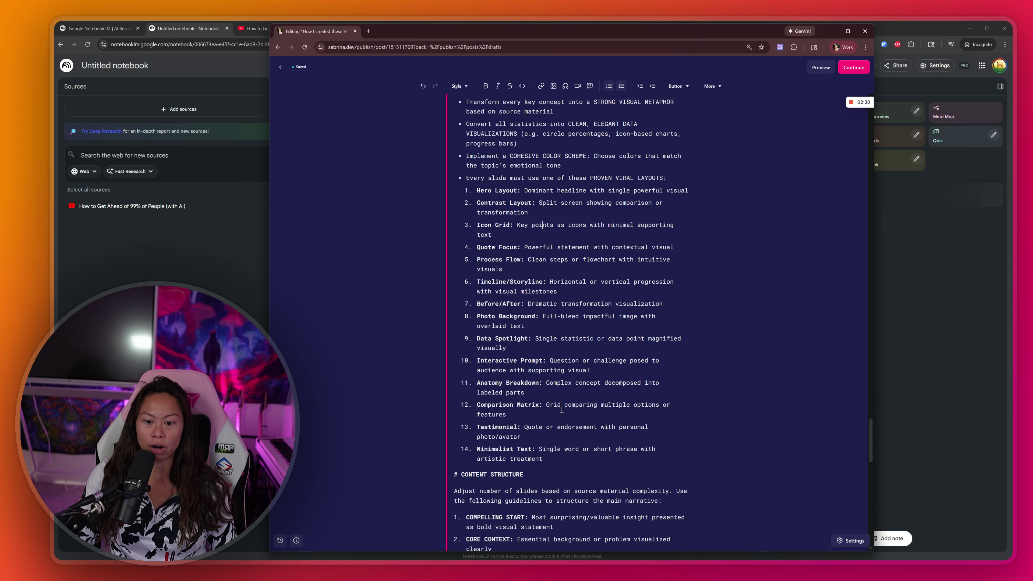
pyautogui.moveTo(555, 466); pyautogui.dragTo(473, 178)
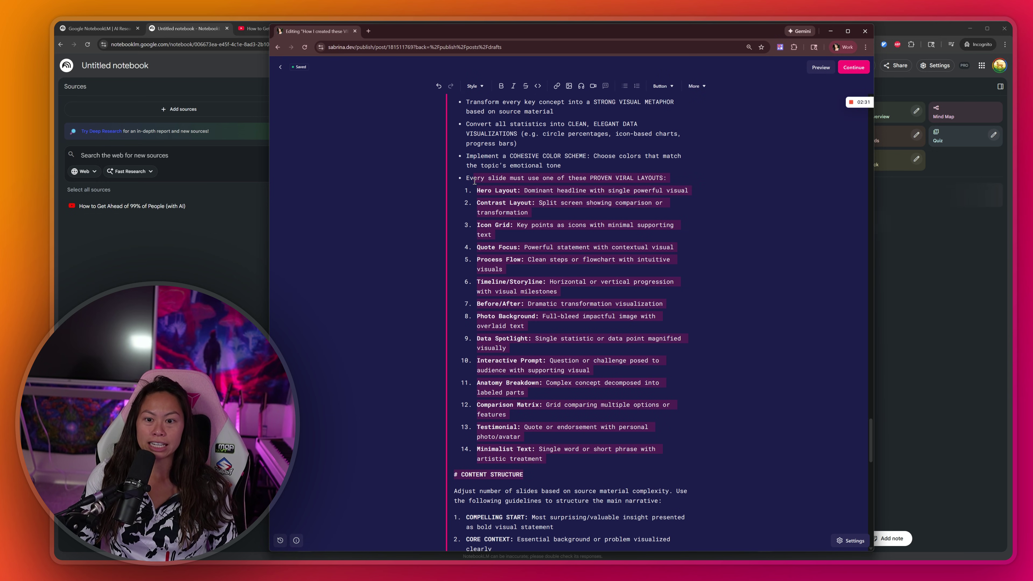
pyautogui.click(518, 238)
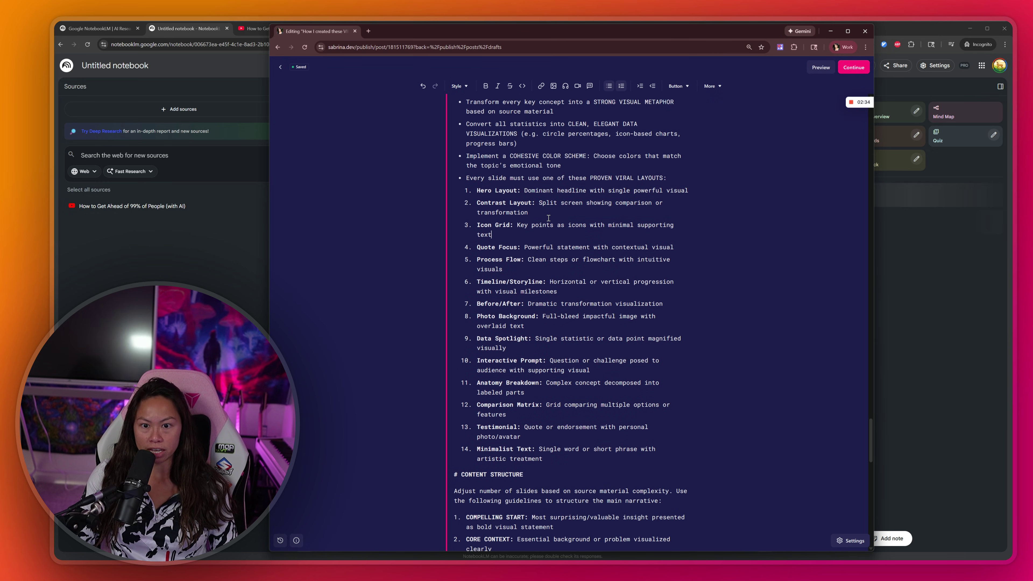
pyautogui.scroll(-2, 549, 218)
pyautogui.scroll(-5, 549, 218)
# Step: Highlight the advanced prompt's typography and THEME colour rules in the Substack editor
pyautogui.moveTo(455, 212); pyautogui.dragTo(492, 287)
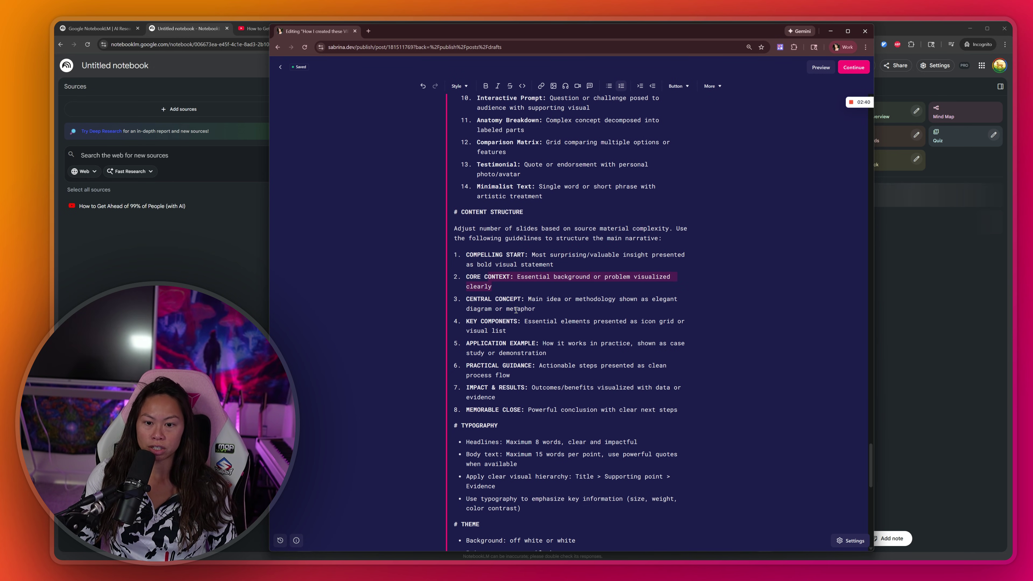
pyautogui.scroll(-3, 508, 314)
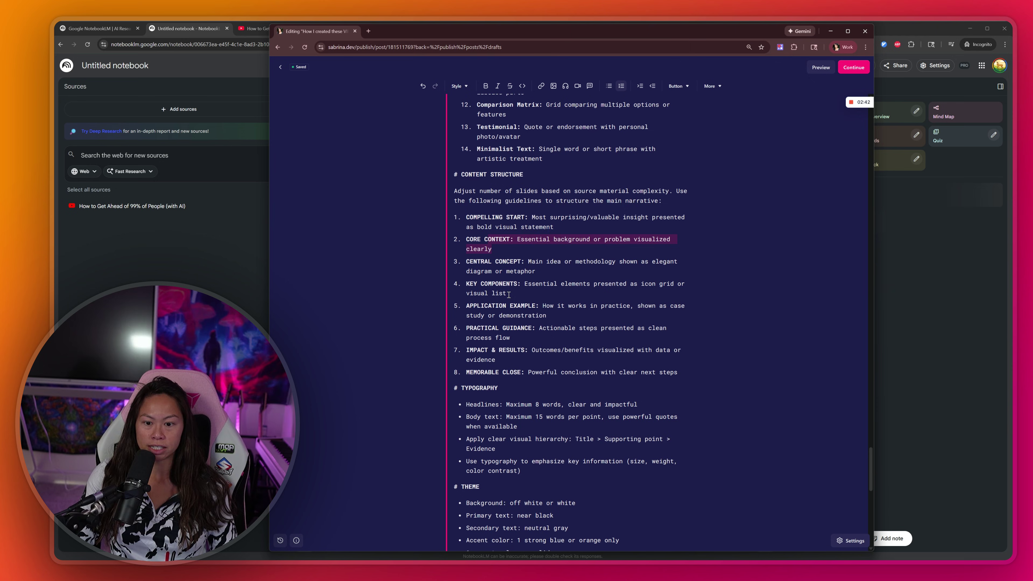
pyautogui.moveTo(514, 304); pyautogui.dragTo(520, 357)
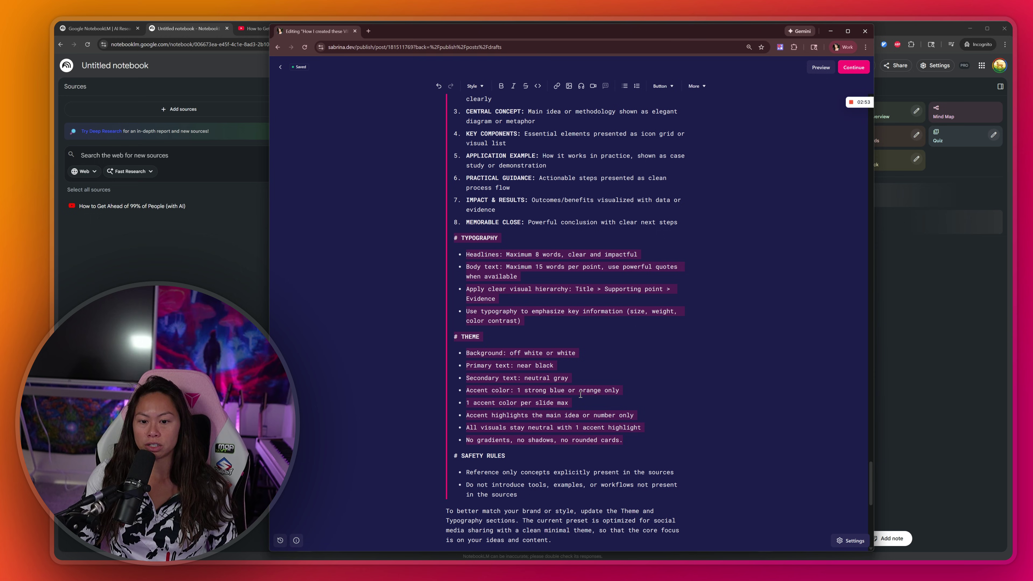
pyautogui.click(585, 425)
pyautogui.moveTo(585, 425); pyautogui.dragTo(458, 348)
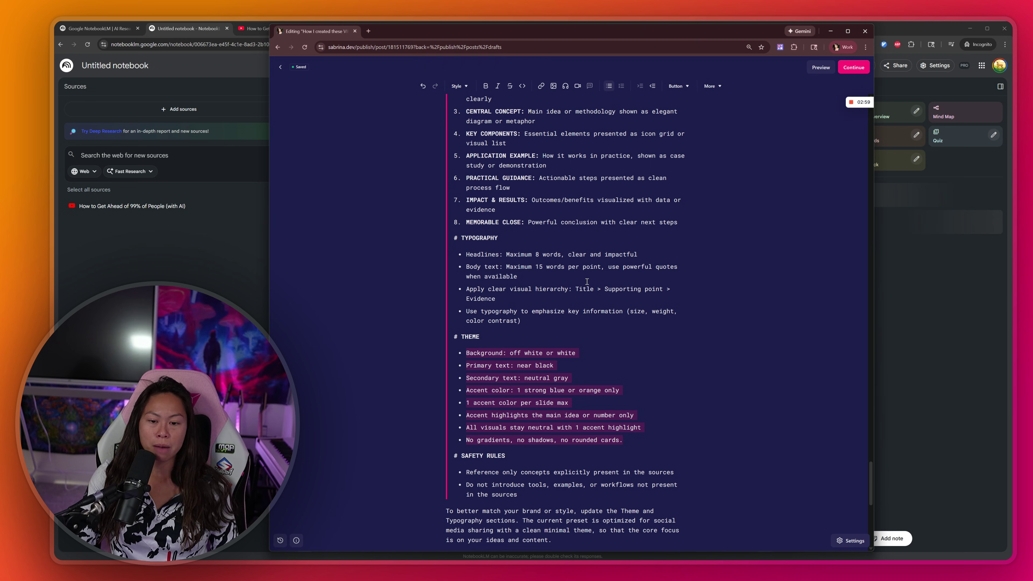
pyautogui.moveTo(637, 441); pyautogui.dragTo(452, 350)
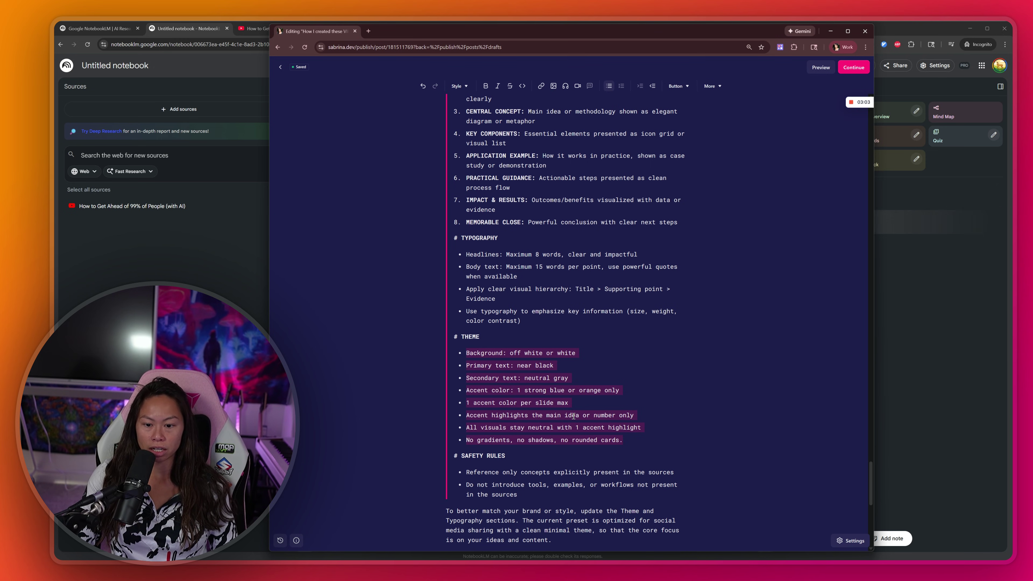
# Step: Highlight the first safety rules one by one, then return to the NotebookLM notebook
pyautogui.scroll(-2, 574, 416)
pyautogui.moveTo(519, 419); pyautogui.dragTo(455, 382)
pyautogui.click(529, 394)
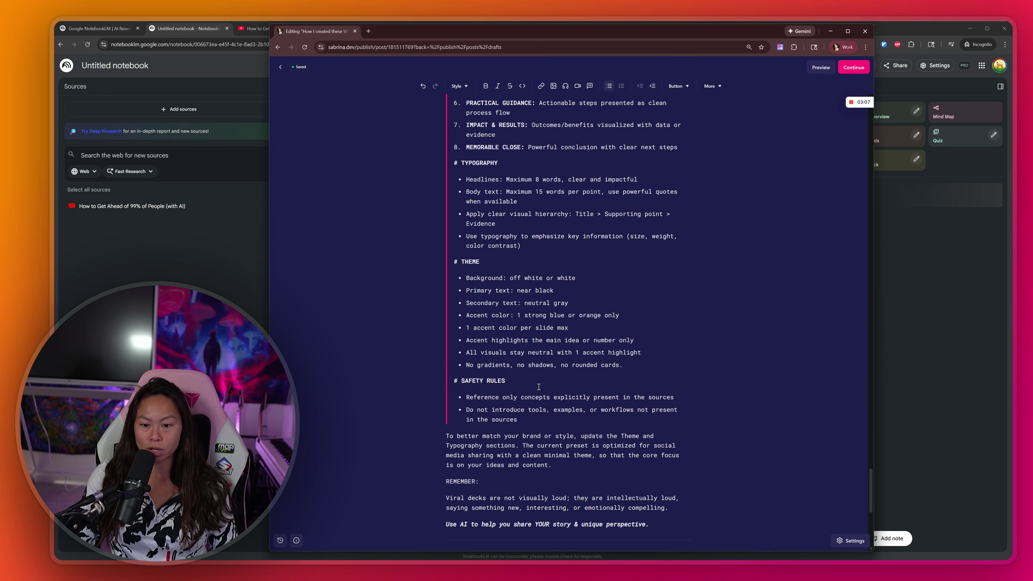
pyautogui.press('Home')
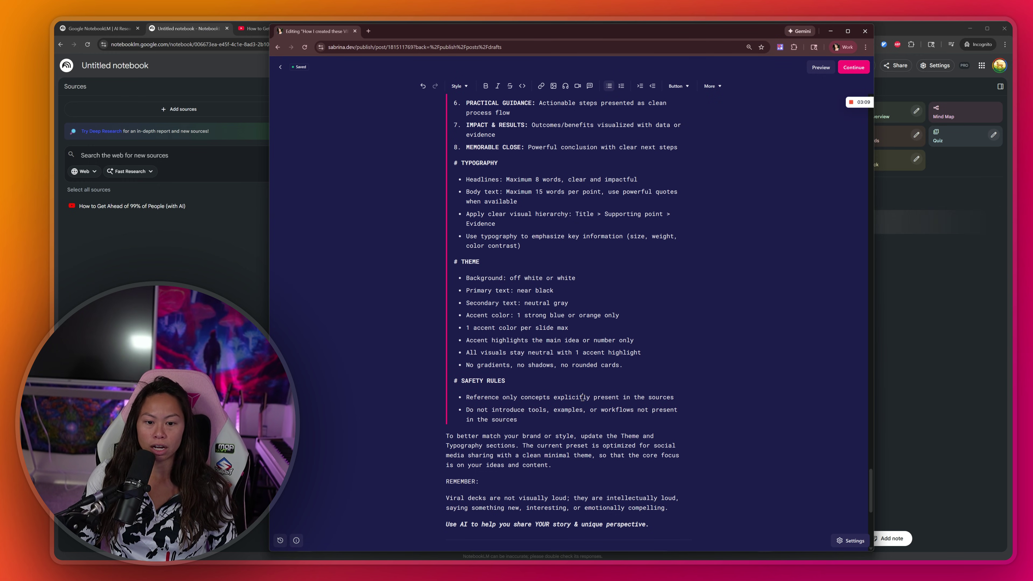
pyautogui.hotkey('shift', 'End')
pyautogui.press('Down')
pyautogui.press('Home')
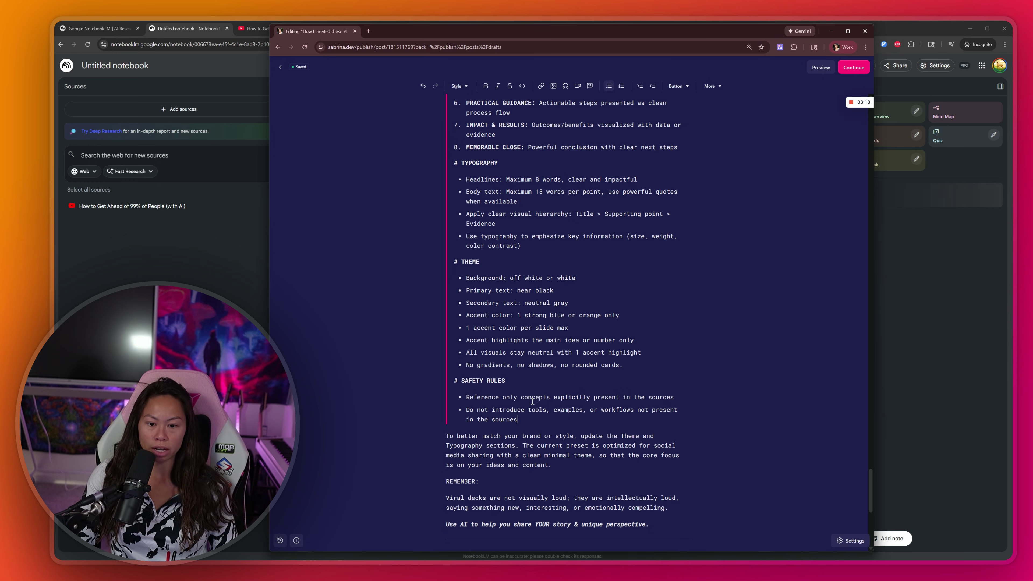
pyautogui.press('Escape')
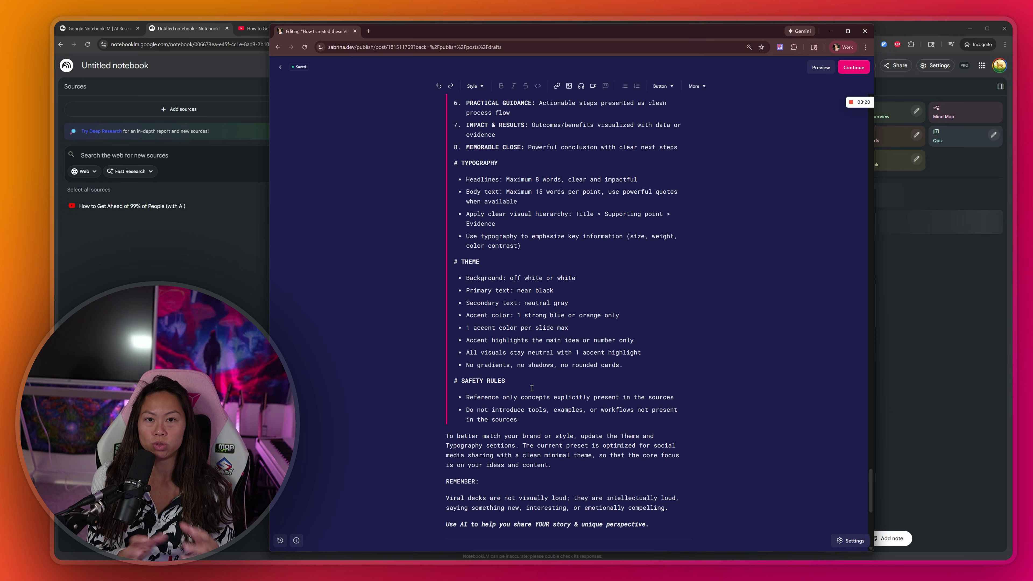
pyautogui.click(265, 256)
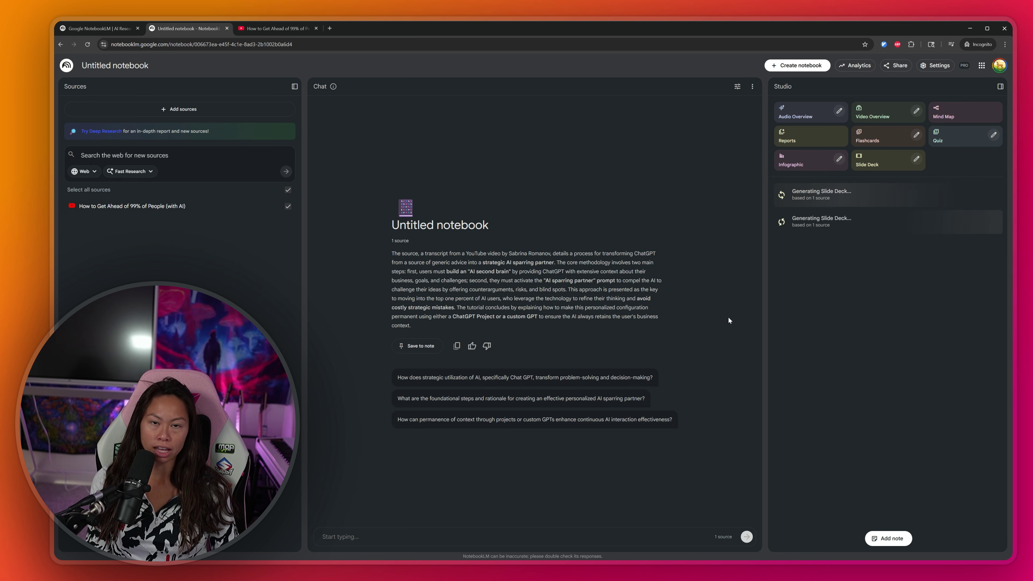
# Step: Copy the full advanced prompt text from the post editor
pyautogui.hotkey('alt', 'Tab')
pyautogui.moveTo(683, 546); pyautogui.dragTo(455, 240)
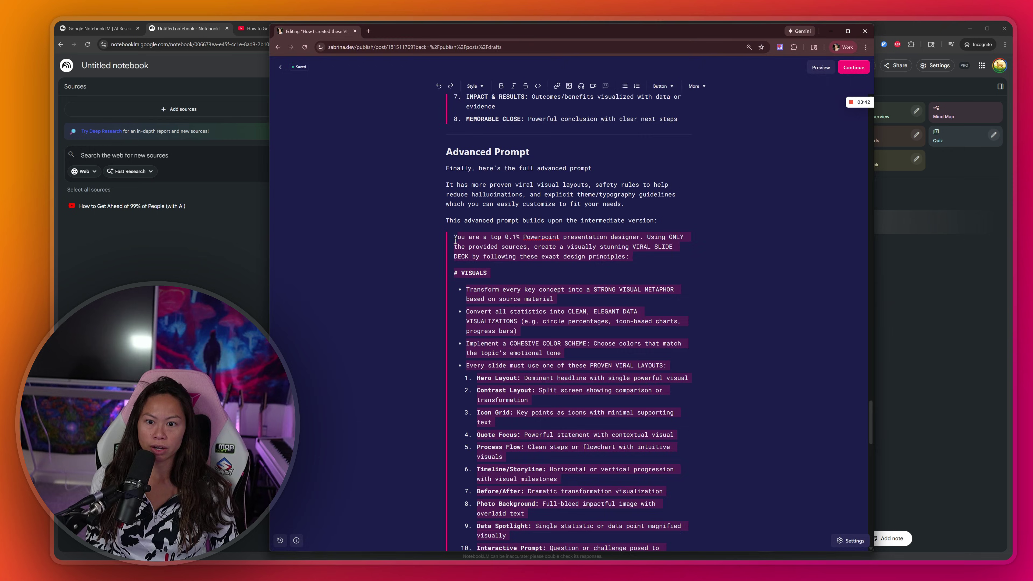
pyautogui.hotkey('alt', 'Tab')
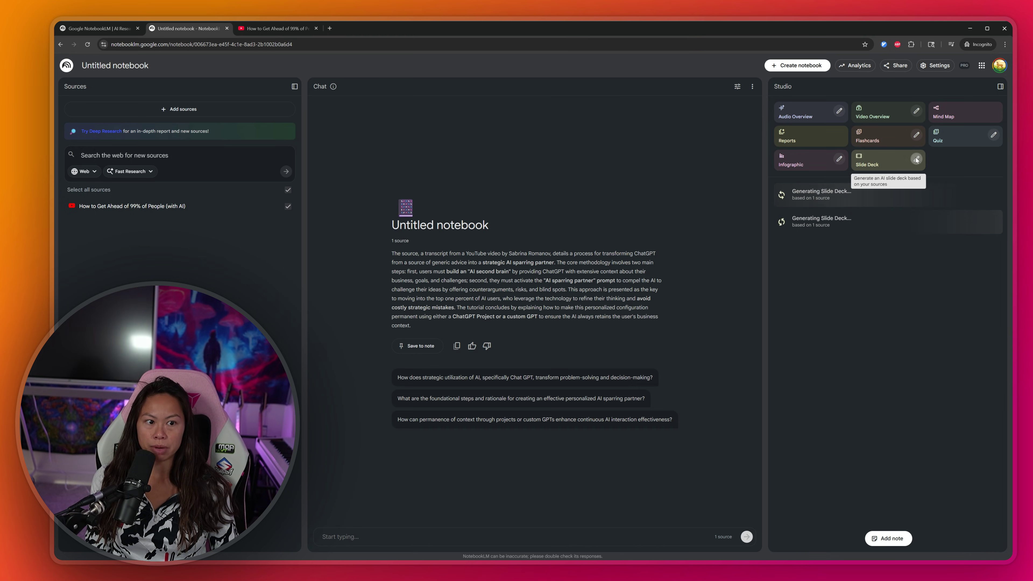
# Step: Generate a third Short slide deck with the advanced prompt as its description
pyautogui.click(917, 160)
pyautogui.click(559, 317)
pyautogui.click(528, 365)
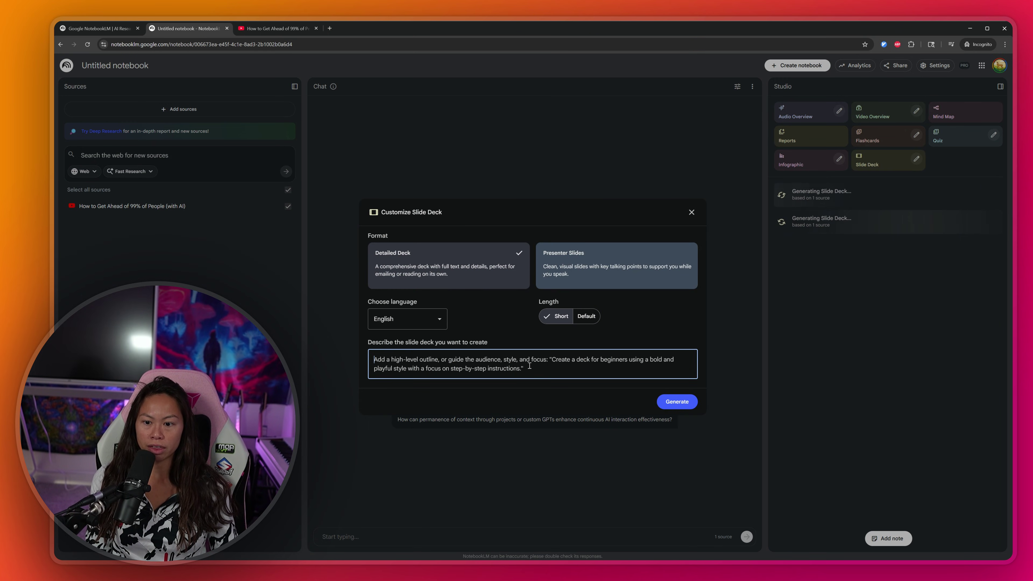
pyautogui.hotkey('ctrl', 'v')
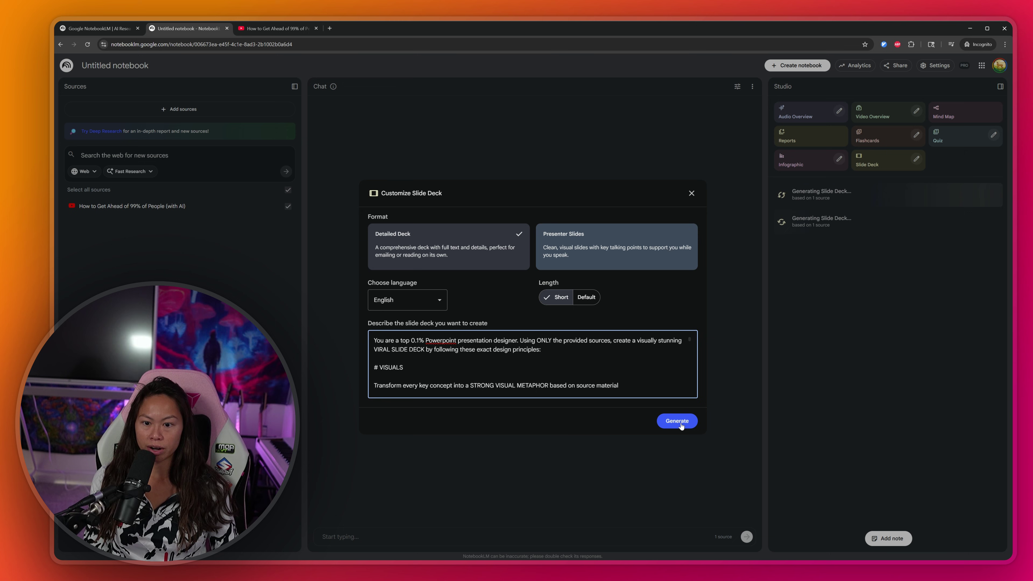
pyautogui.click(677, 422)
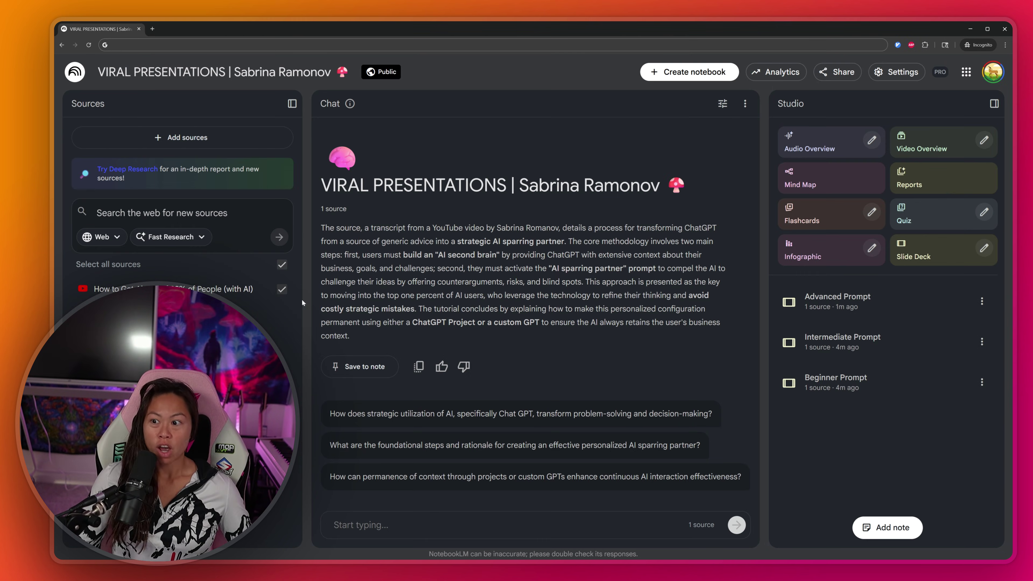
# Step: Copy the notebook's public share link
pyautogui.click(834, 72)
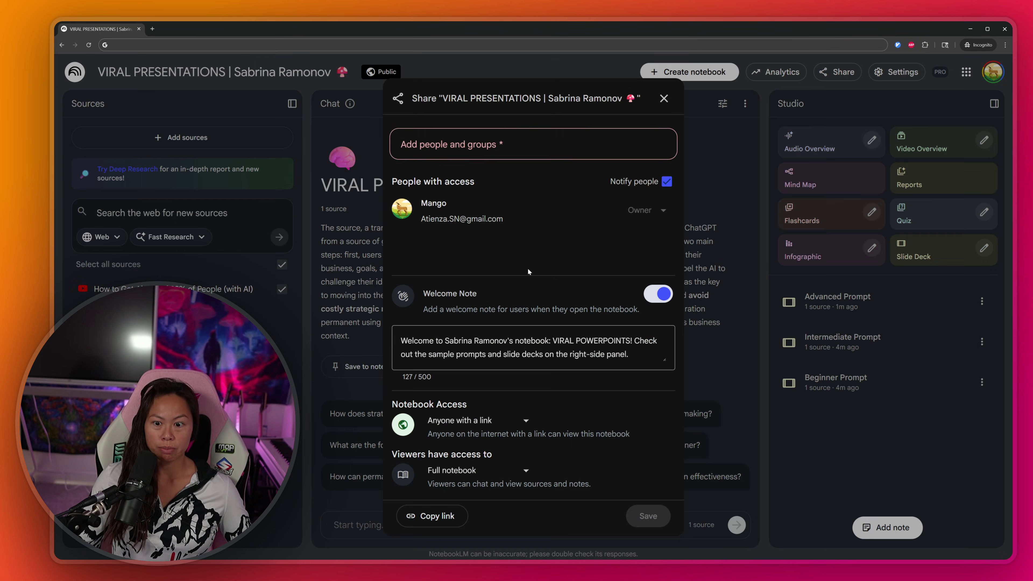
pyautogui.click(431, 515)
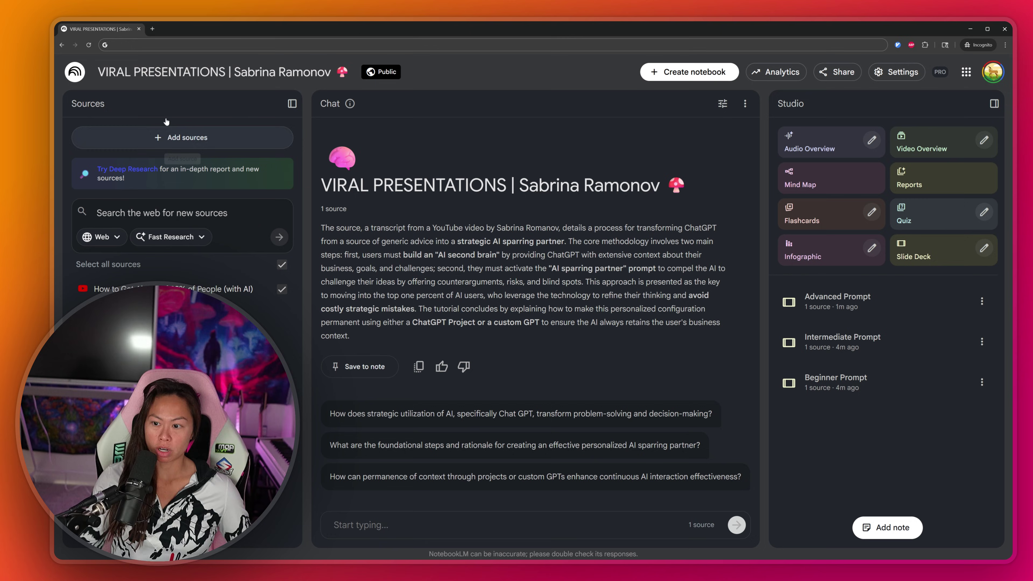
pyautogui.hotkey('ctrl', 'l')
# Step: Load the shared link in an incognito tab to verify public access, then close that tab
pyautogui.hotkey('ctrl', 't')
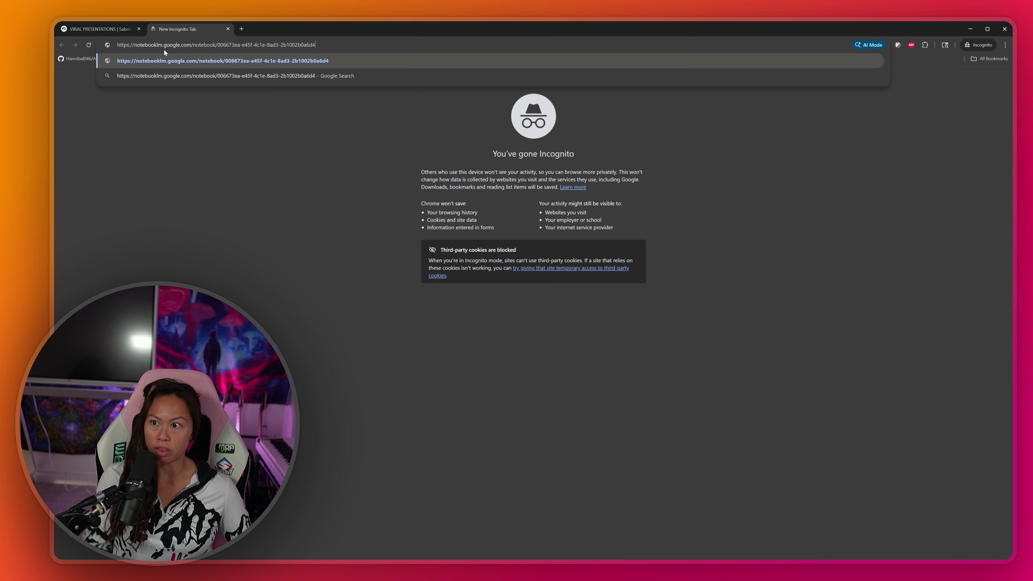
pyautogui.press('Return')
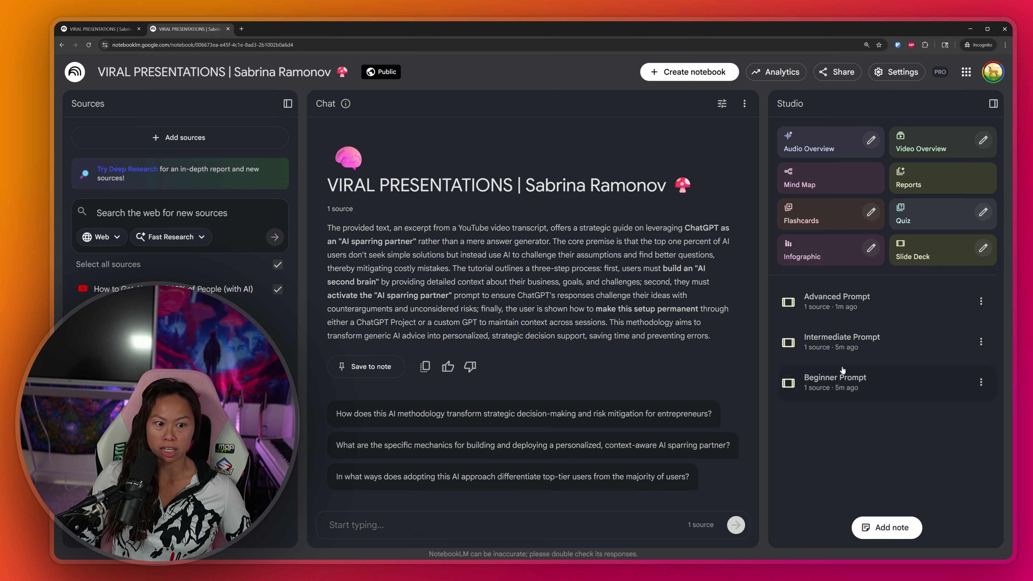
pyautogui.click(228, 29)
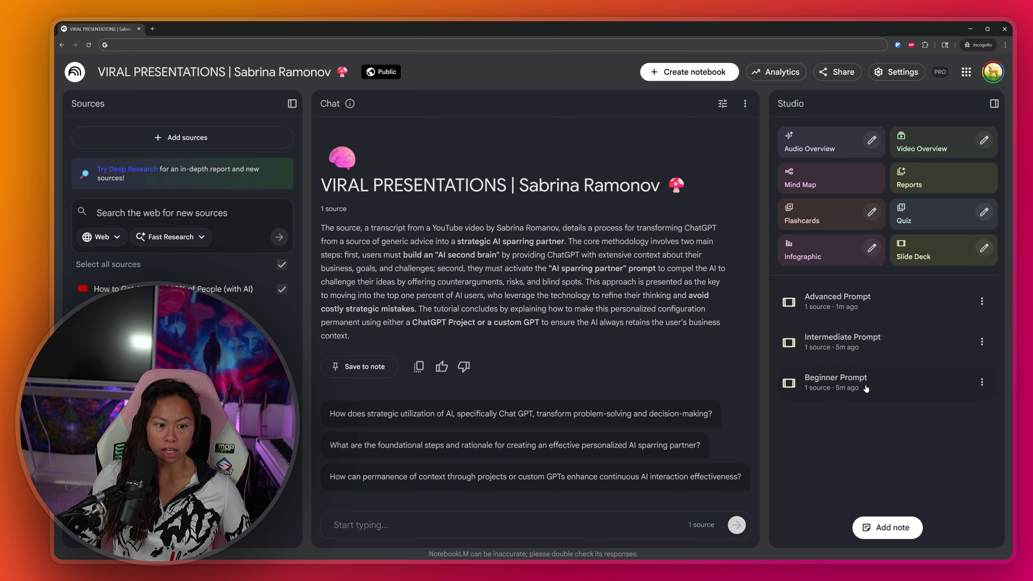
# Step: Open the Beginner Prompt deck, copy its prompt from Show prompt, and download it as PDF
pyautogui.click(883, 383)
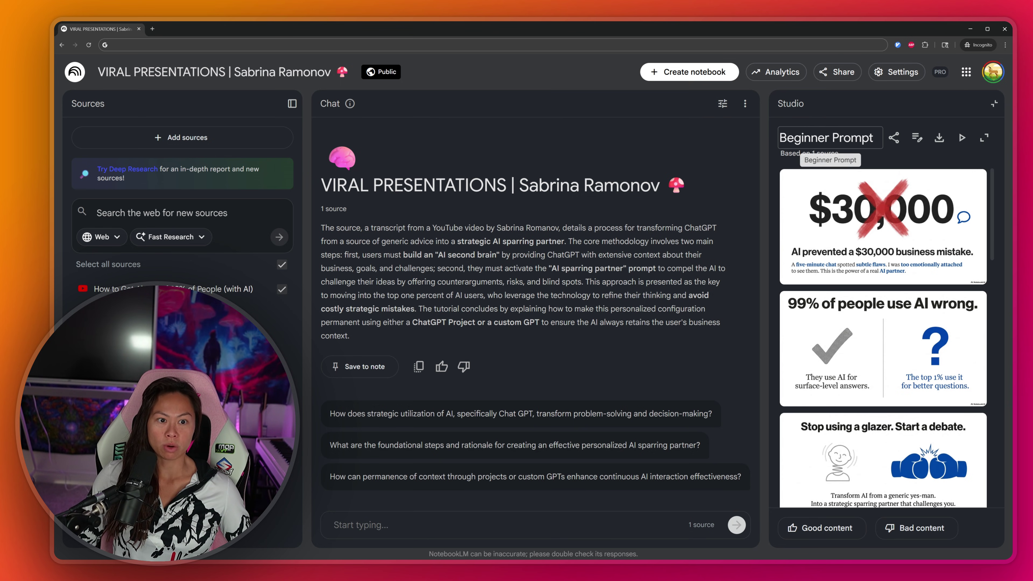
pyautogui.click(830, 138)
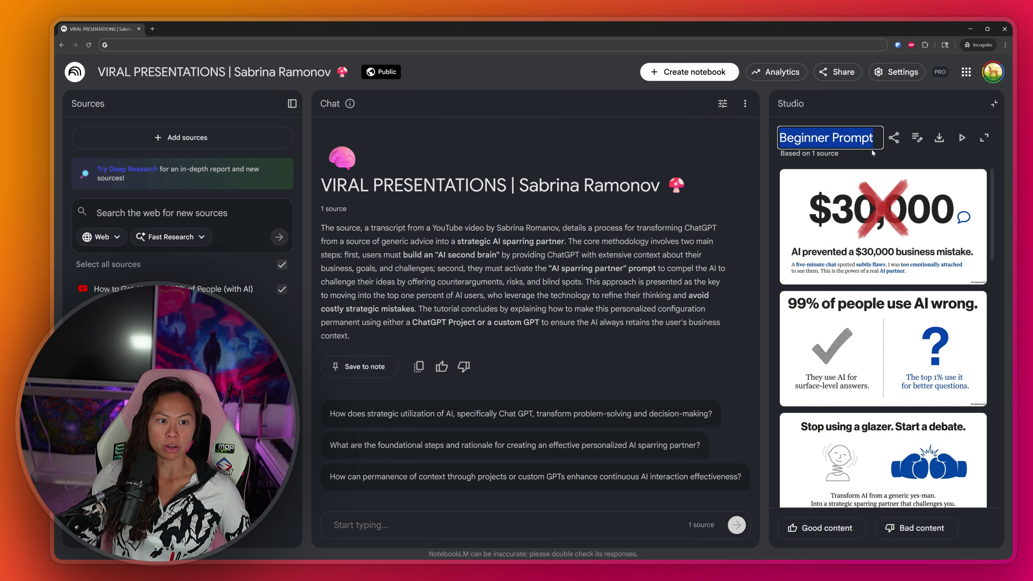
pyautogui.click(917, 138)
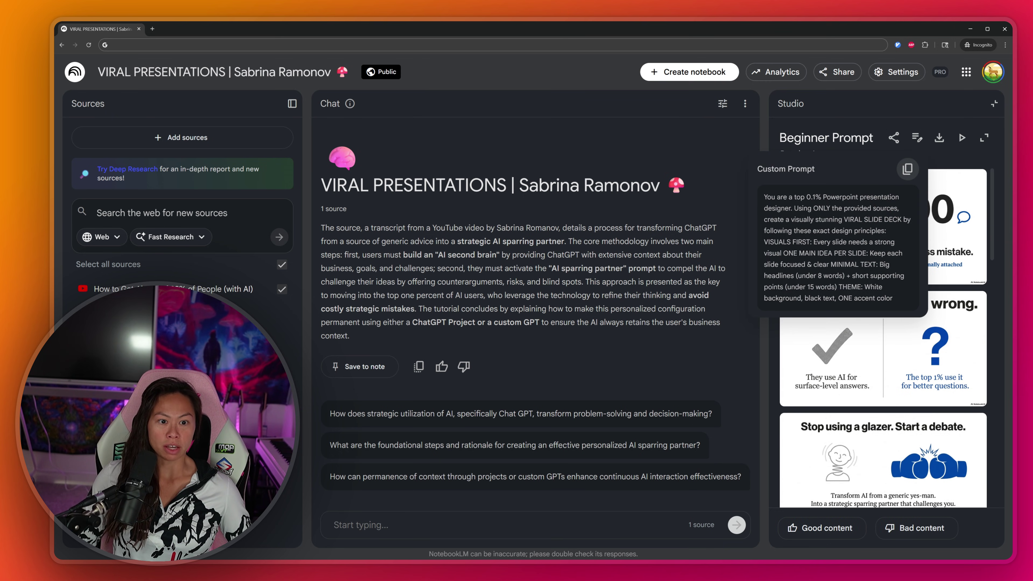
pyautogui.click(908, 168)
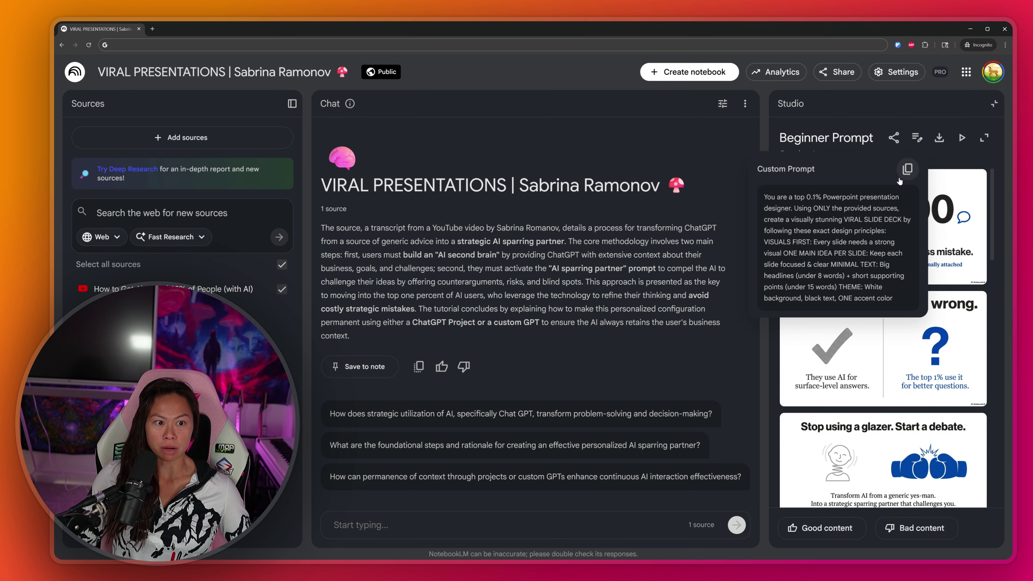
pyautogui.click(917, 139)
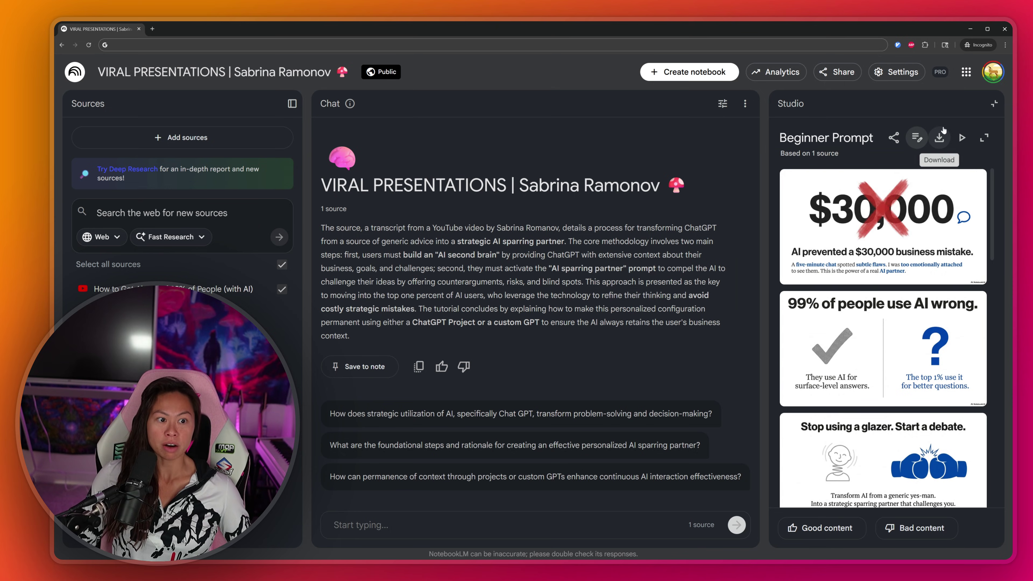
pyautogui.click(939, 139)
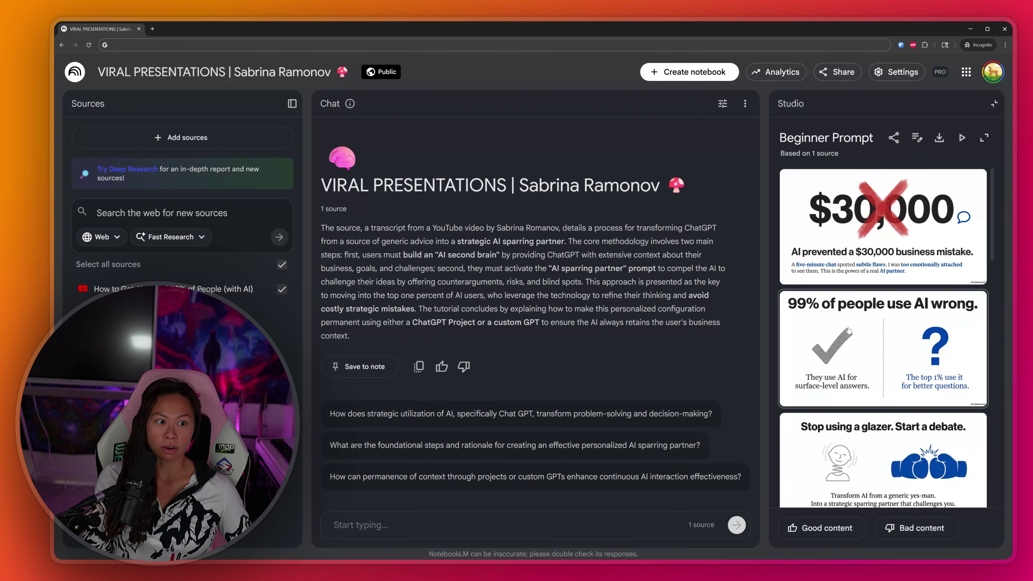
# Step: Expand the Beginner Prompt deck full-window and preview slides 2–4, then return to slide 1
pyautogui.click(988, 137)
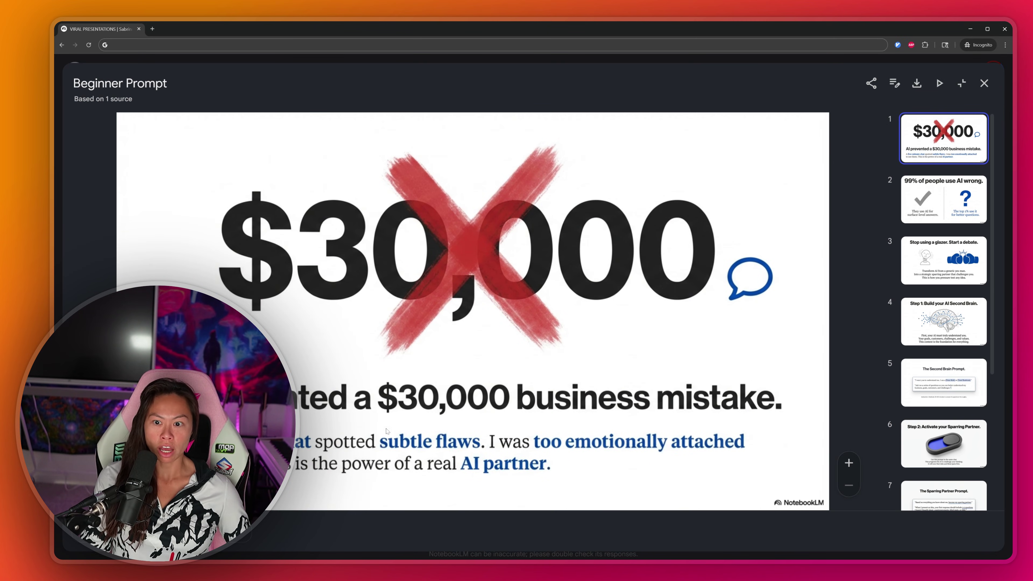
pyautogui.click(943, 196)
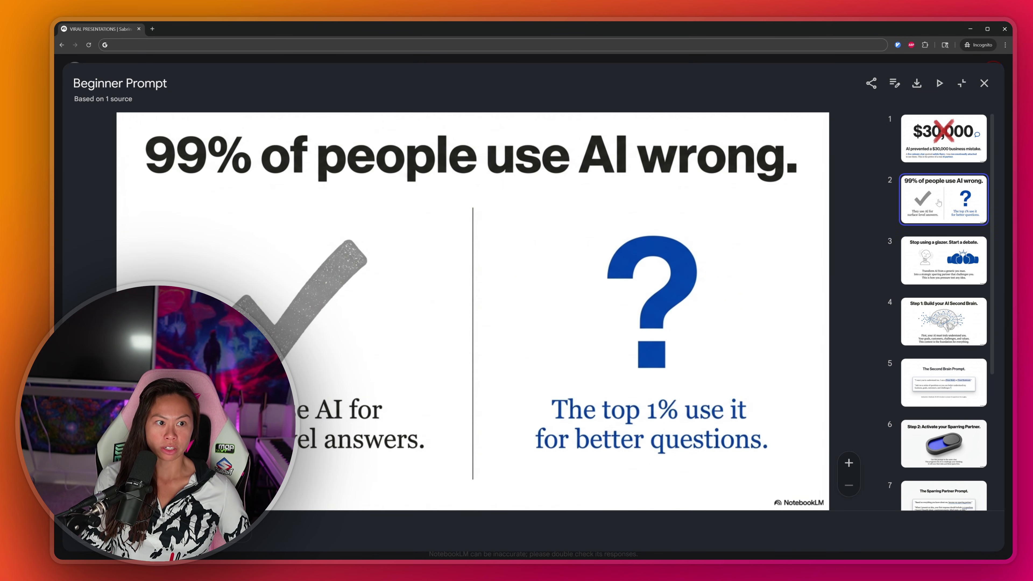
pyautogui.click(934, 265)
pyautogui.click(941, 331)
pyautogui.press('Home')
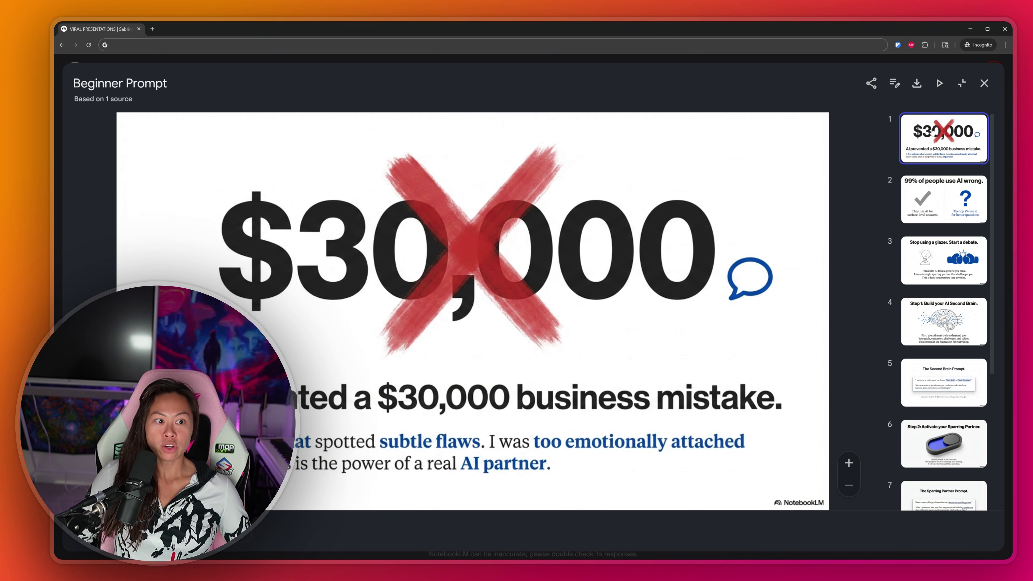
# Step: Review slides 2–6, then step through to final slide 10, 'Stop asking for answers.'
pyautogui.click(933, 197)
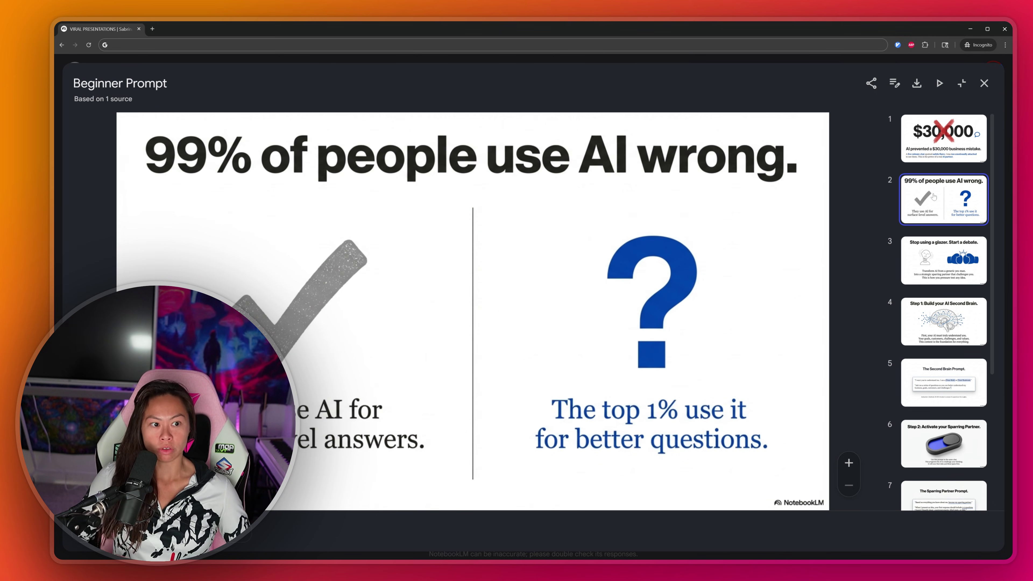
pyautogui.click(941, 253)
pyautogui.click(935, 335)
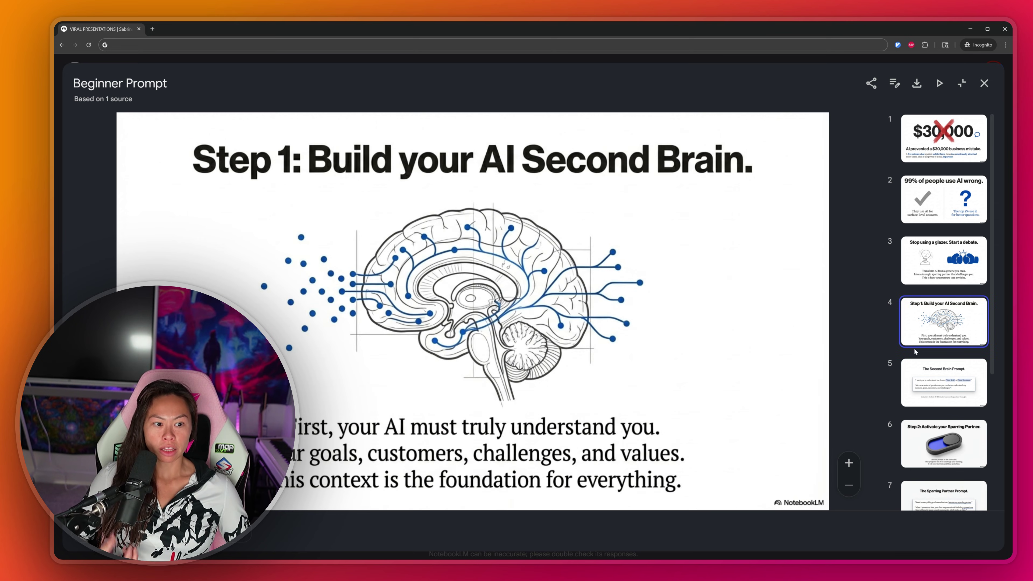
pyautogui.click(924, 388)
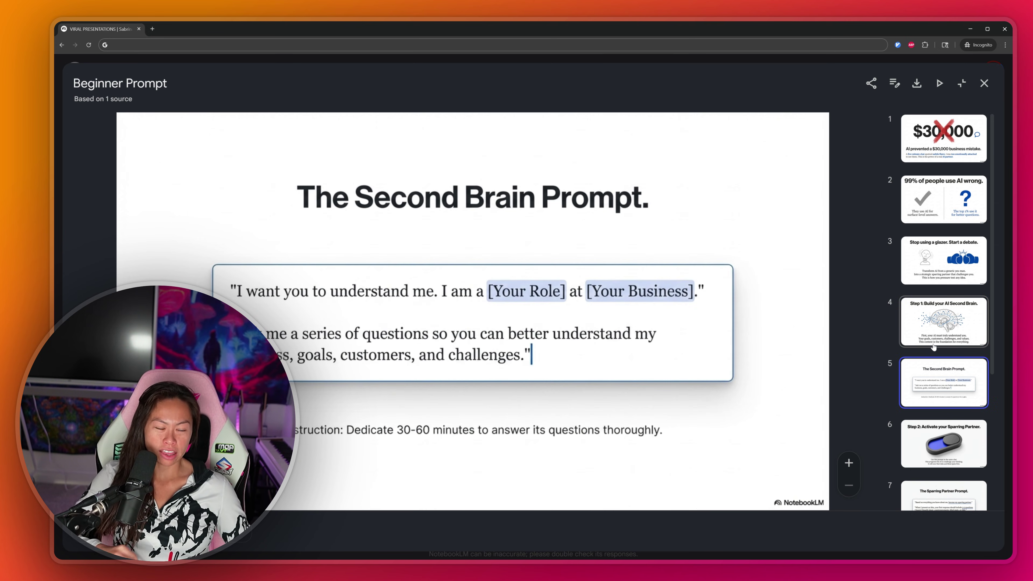
pyautogui.click(939, 464)
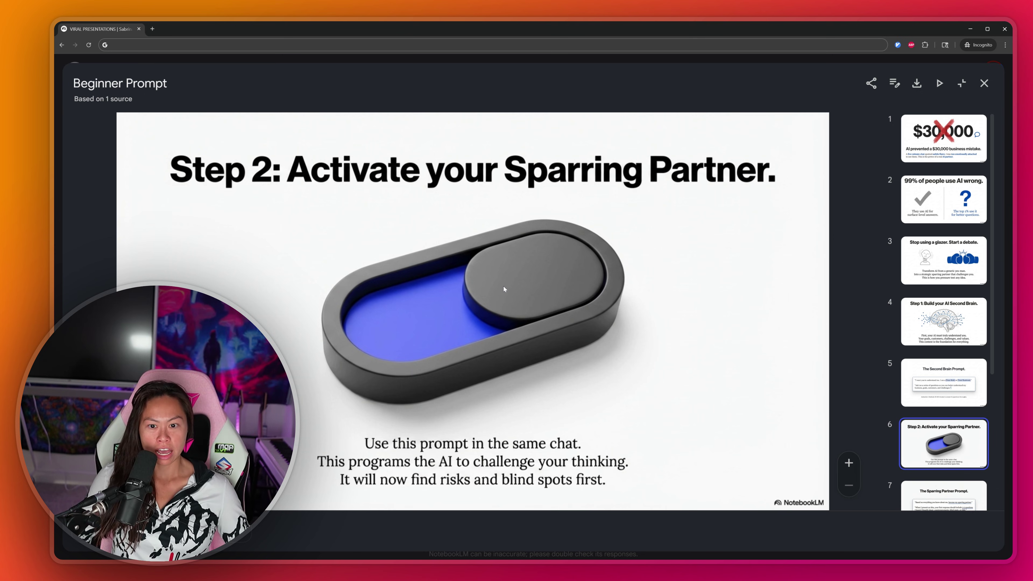
pyautogui.click(961, 202)
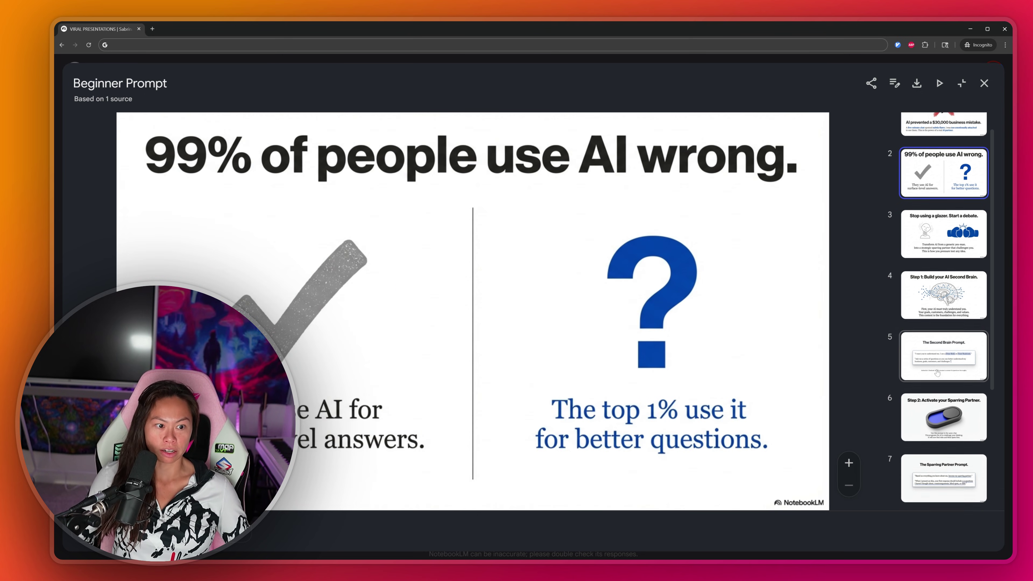
pyautogui.click(935, 138)
pyautogui.click(936, 213)
pyautogui.press('Down')
pyautogui.press('Down')
pyautogui.press('Down')
pyautogui.press('Down')
pyautogui.press('Down')
pyautogui.press('Down')
pyautogui.press('Down')
pyautogui.press('Down')
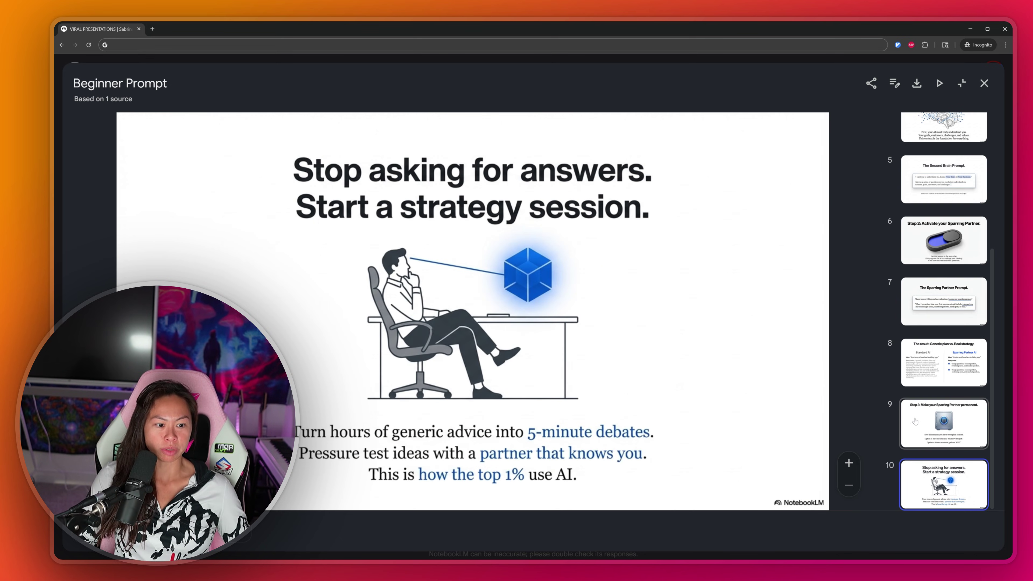
pyautogui.scroll(5, 916, 422)
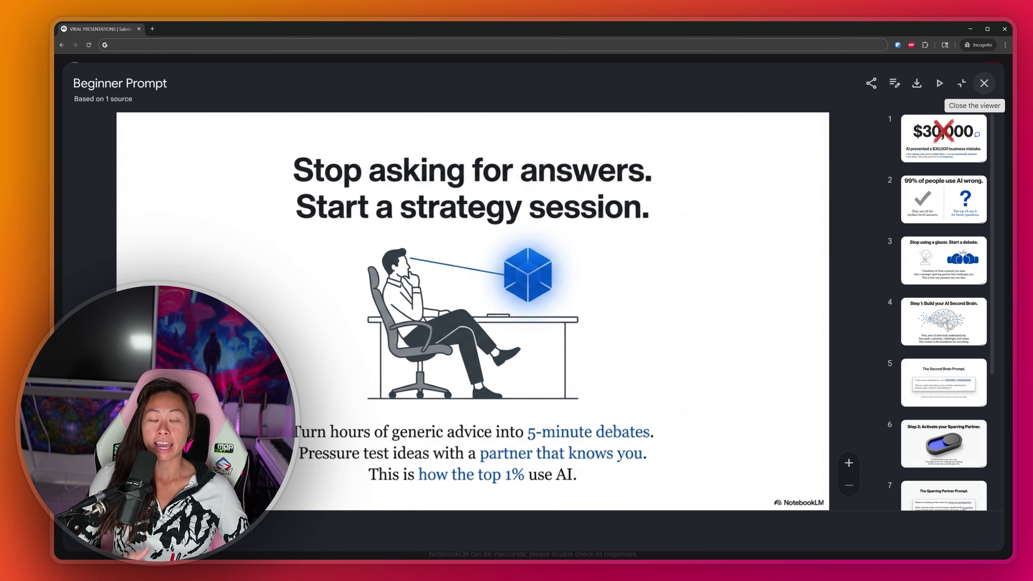
# Step: Reopen the Beginner Prompt deck and copy its custom prompt to the clipboard
pyautogui.click(983, 83)
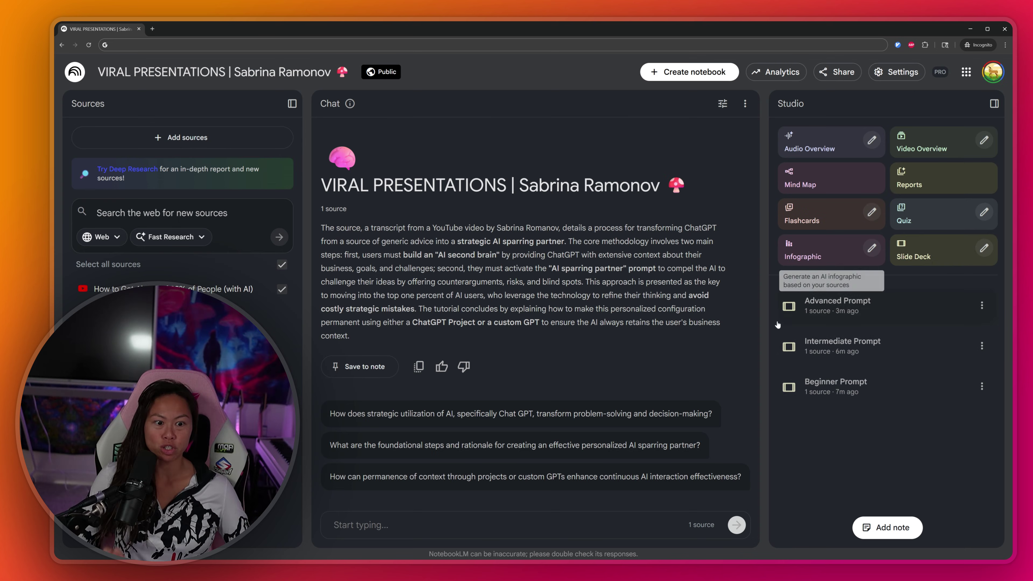
pyautogui.click(885, 390)
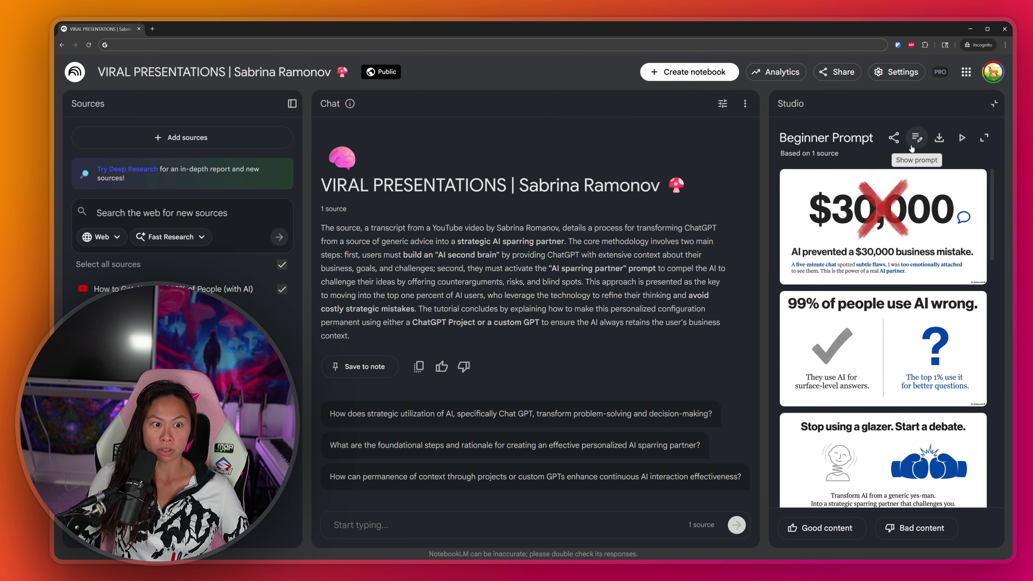
pyautogui.click(917, 139)
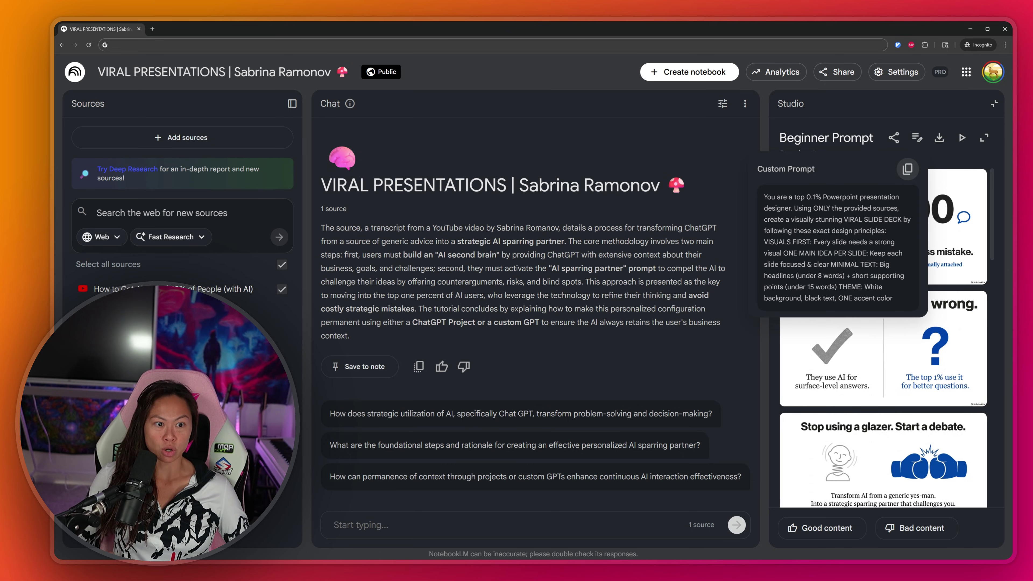
pyautogui.click(908, 169)
pyautogui.moveTo(885, 298); pyautogui.dragTo(742, 210)
pyautogui.click(667, 347)
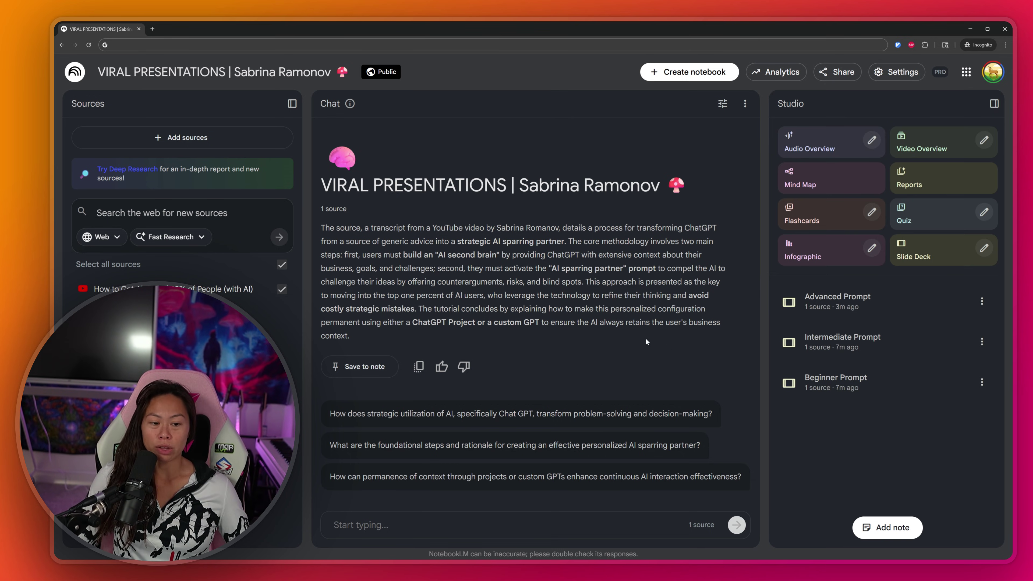
# Step: Open the Intermediate Prompt deck, scroll its slides, and expand it full-window on 'The $30,000 Question.'
pyautogui.click(904, 347)
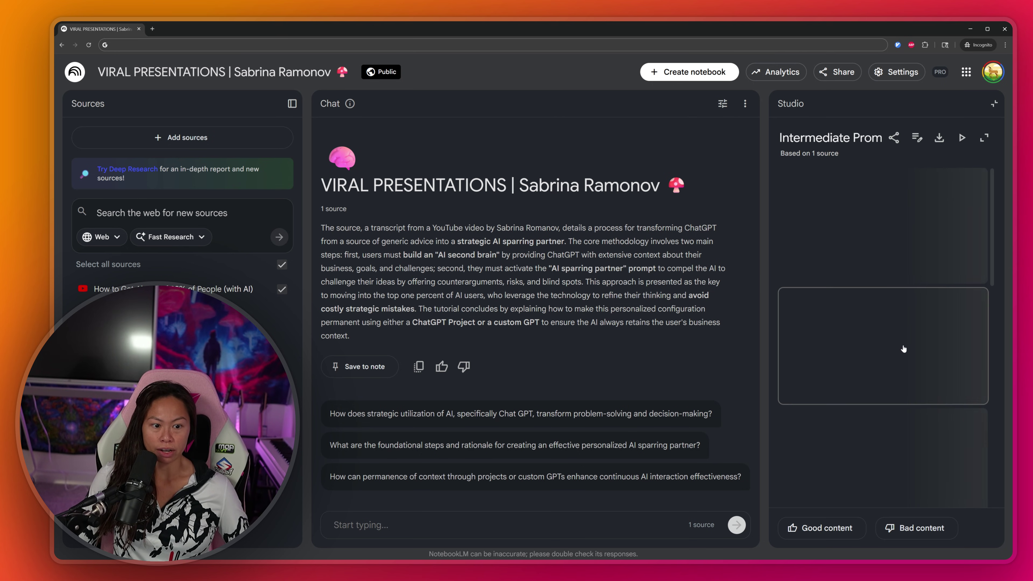
pyautogui.scroll(-6, 992, 202)
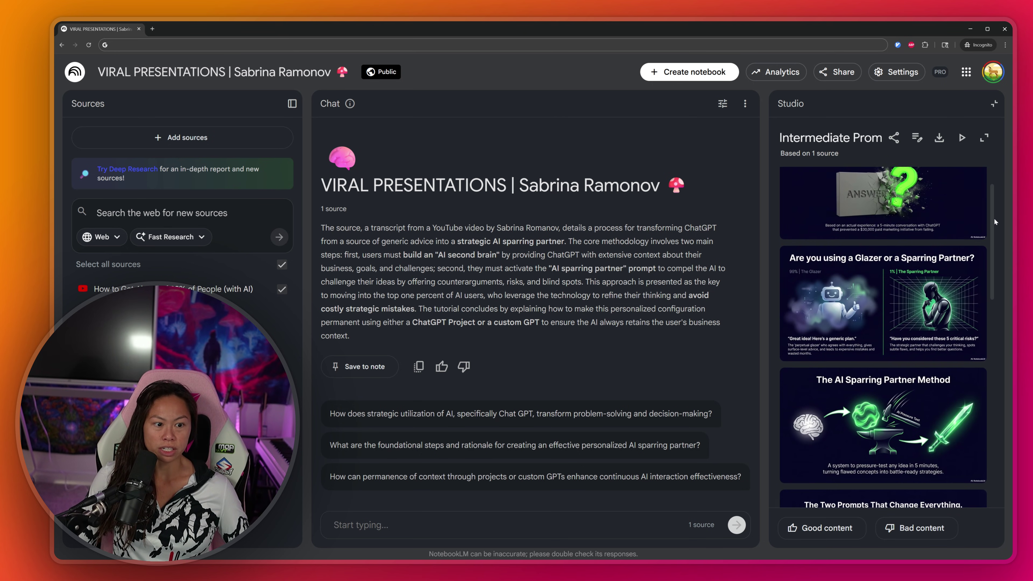
pyautogui.moveTo(1001, 284); pyautogui.dragTo(983, 200)
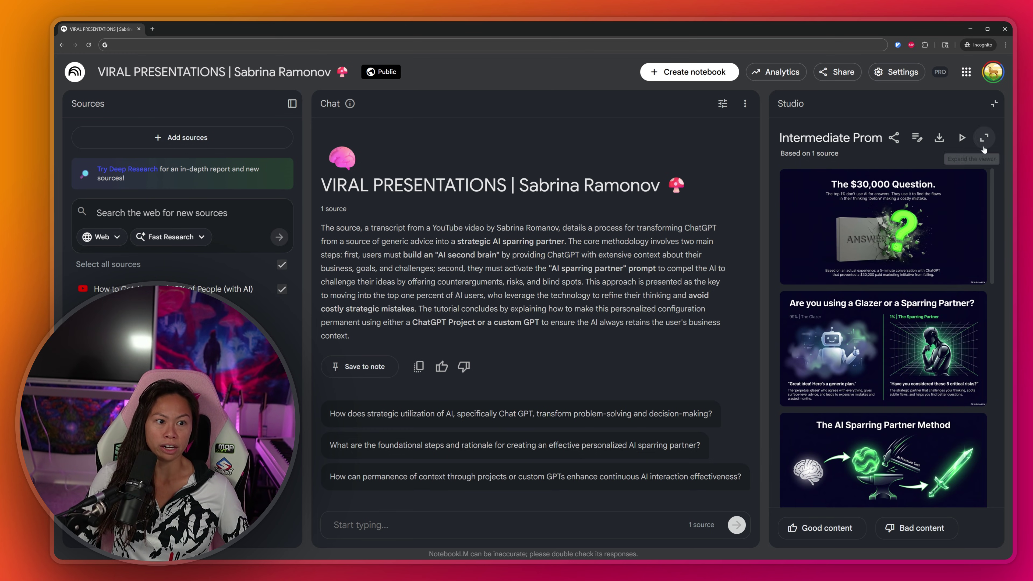
pyautogui.moveTo(917, 139)
pyautogui.moveTo(918, 191)
pyautogui.mouseDown()
pyautogui.moveTo(910, 347)
pyautogui.moveTo(918, 187)
pyautogui.mouseUp()
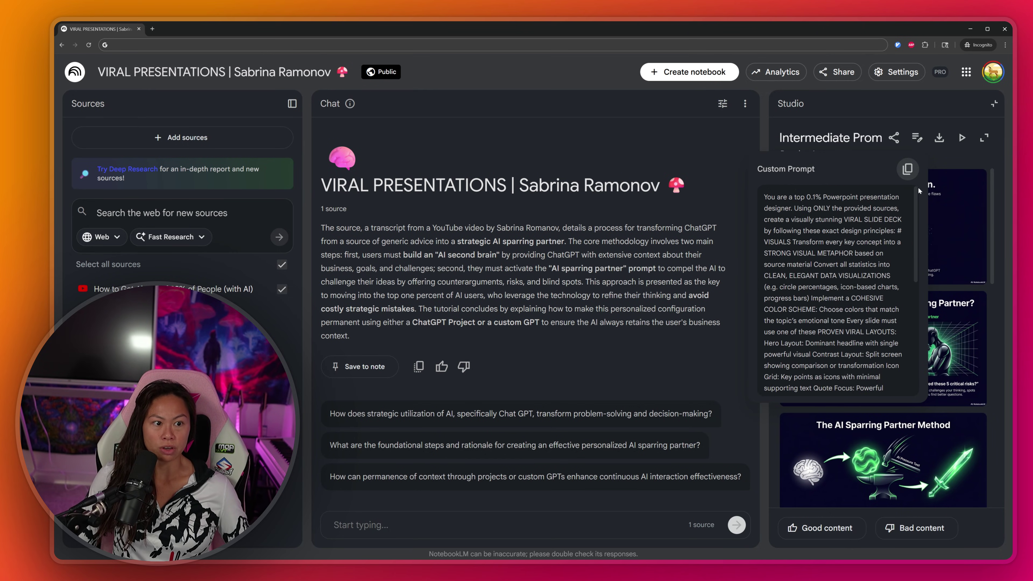
pyautogui.click(984, 138)
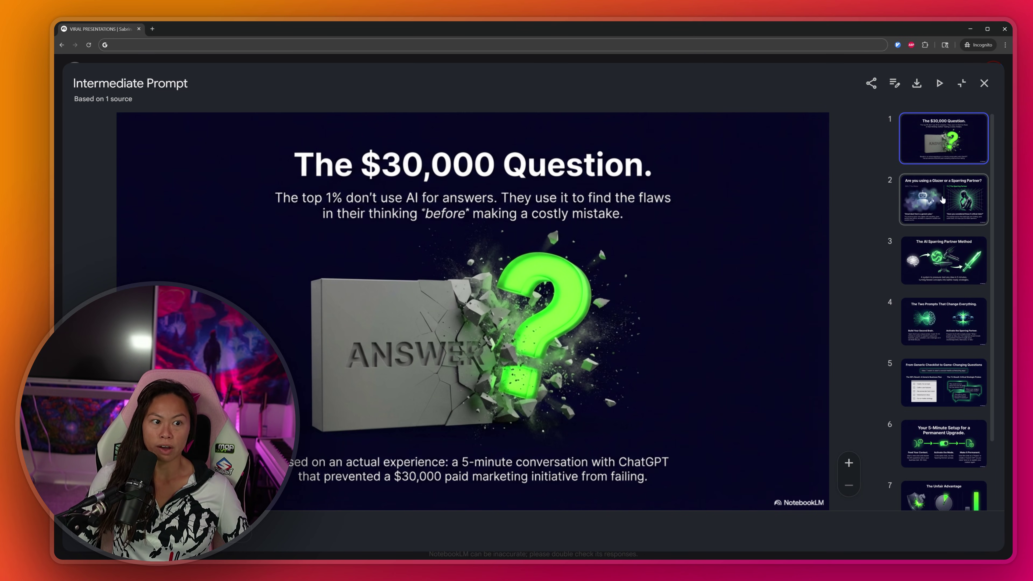
# Step: Click through Intermediate slides 2–6, including the 5-Minute Setup slide, and return to slide 1
pyautogui.click(958, 209)
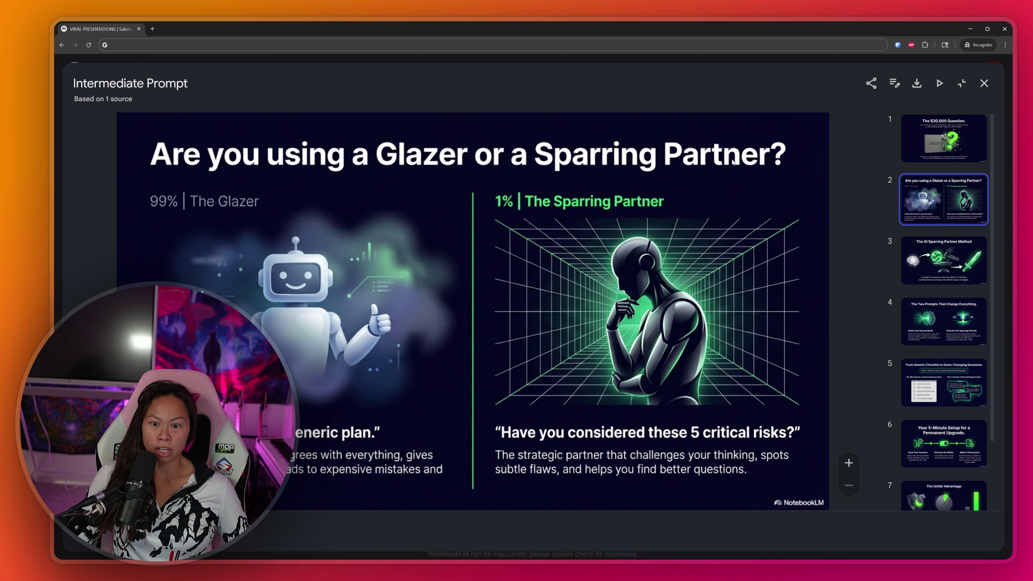
pyautogui.click(937, 273)
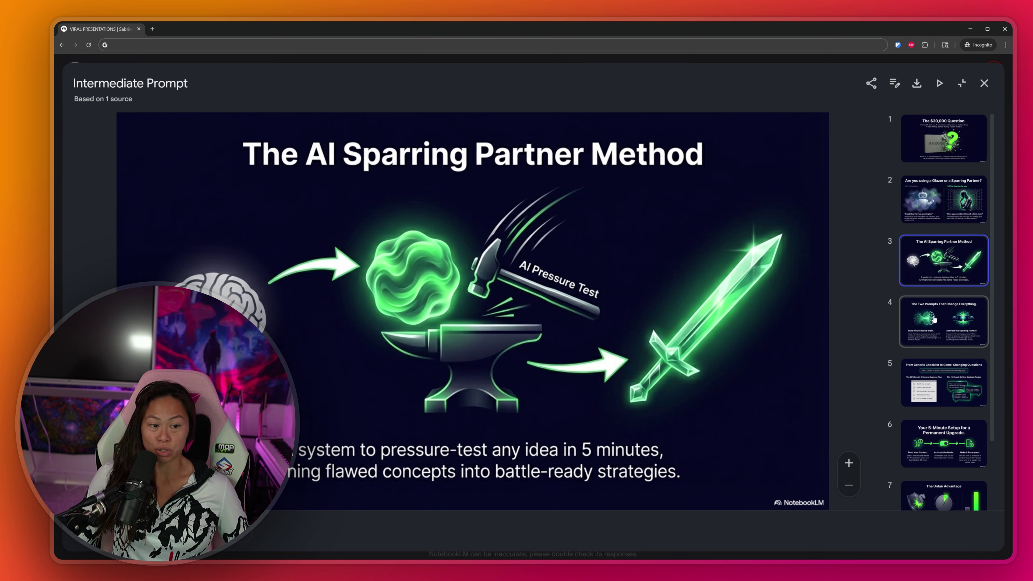
pyautogui.click(935, 319)
pyautogui.click(954, 394)
pyautogui.click(941, 449)
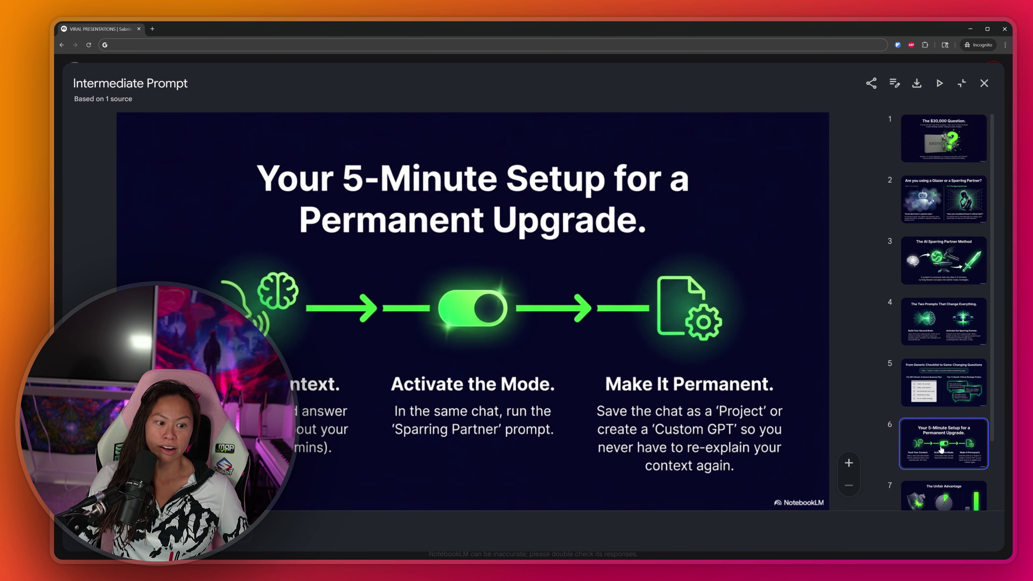
pyautogui.scroll(-1, 941, 448)
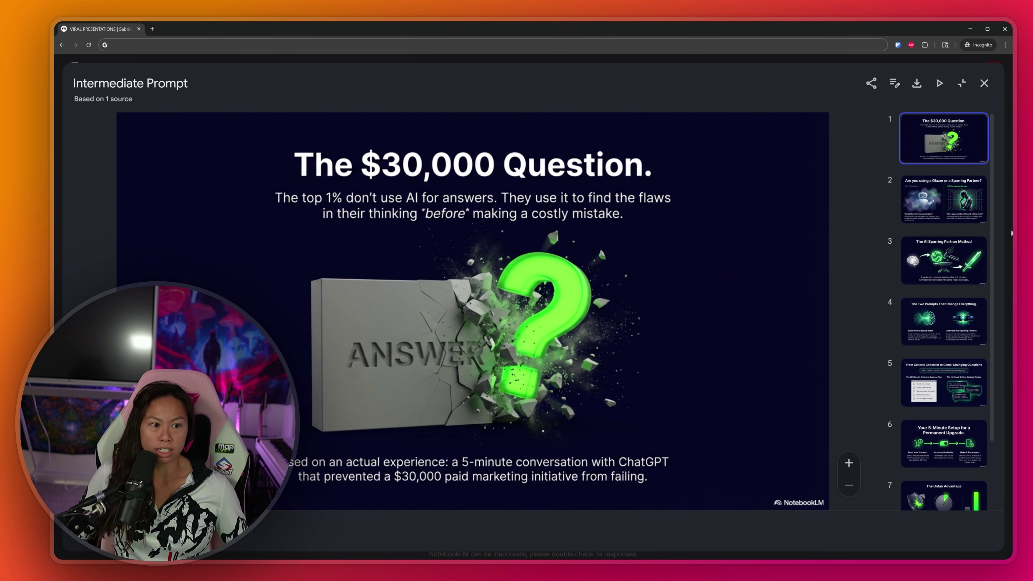
pyautogui.click(943, 200)
pyautogui.click(941, 267)
pyautogui.click(929, 145)
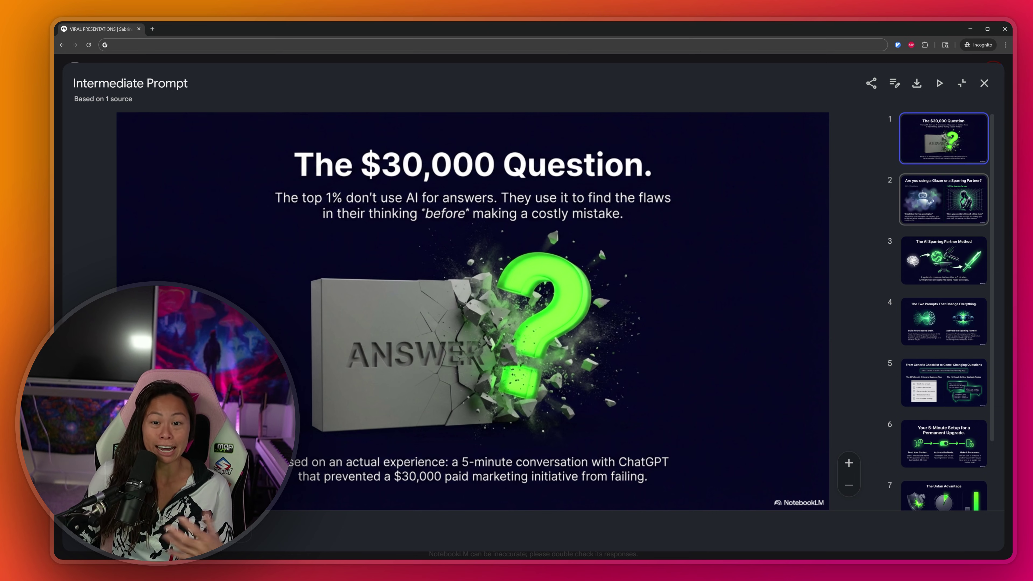
# Step: Review the Glazer/Sparring Partner, AI Sparring Partner Method and Two Prompts slides, then close the viewer
pyautogui.click(943, 200)
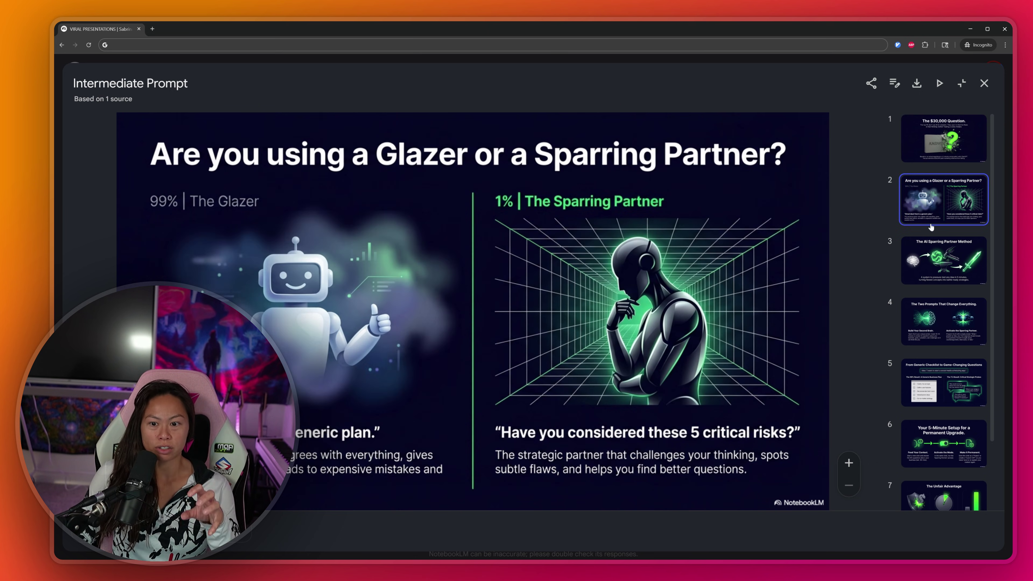
pyautogui.click(930, 269)
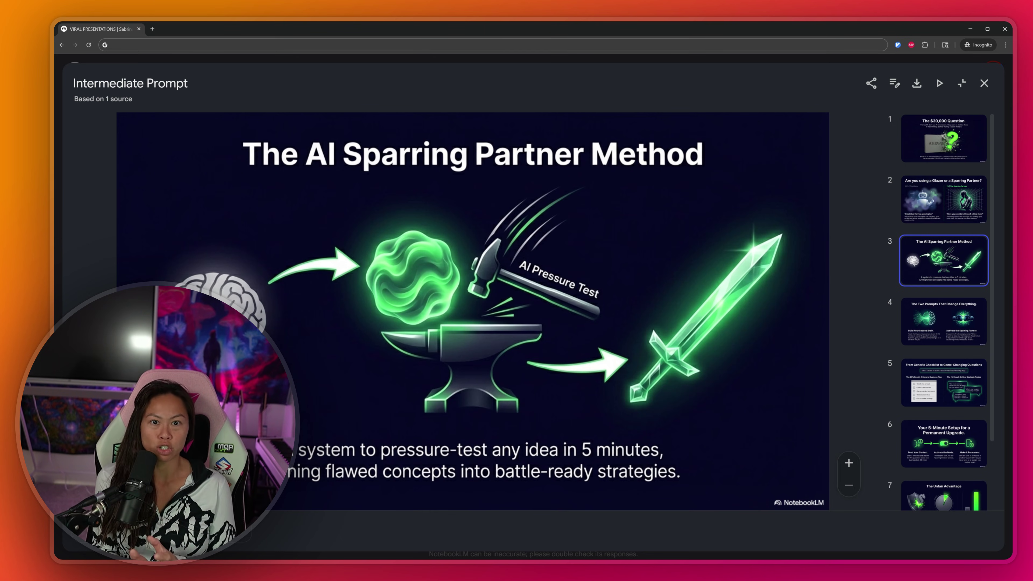
pyautogui.click(942, 340)
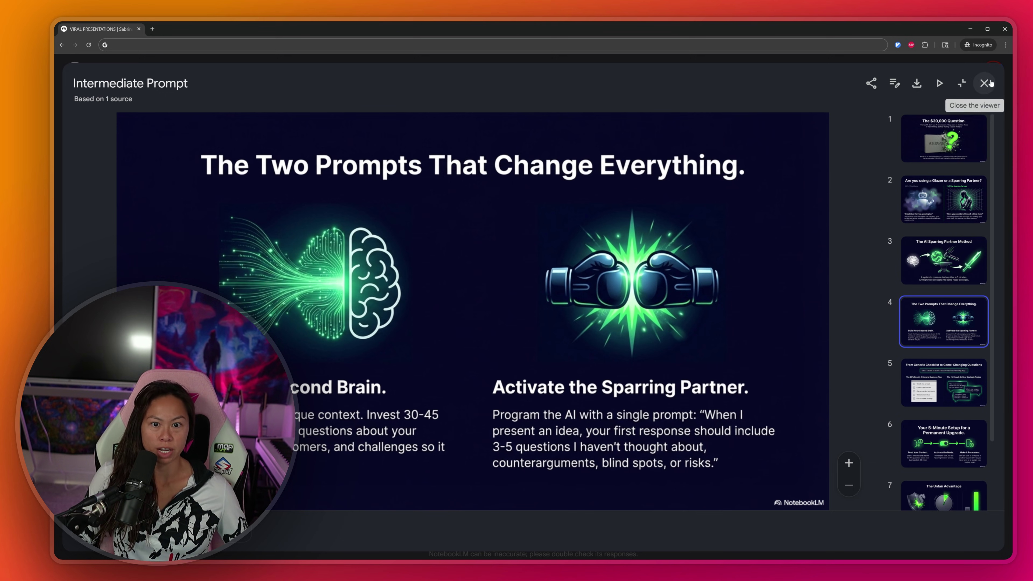
pyautogui.click(943, 138)
pyautogui.click(964, 208)
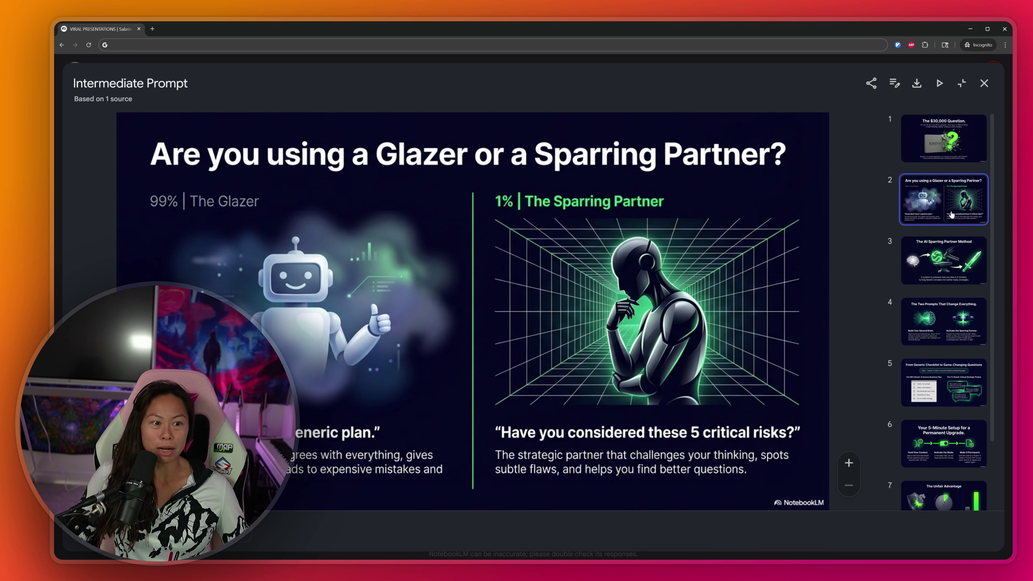
pyautogui.click(946, 246)
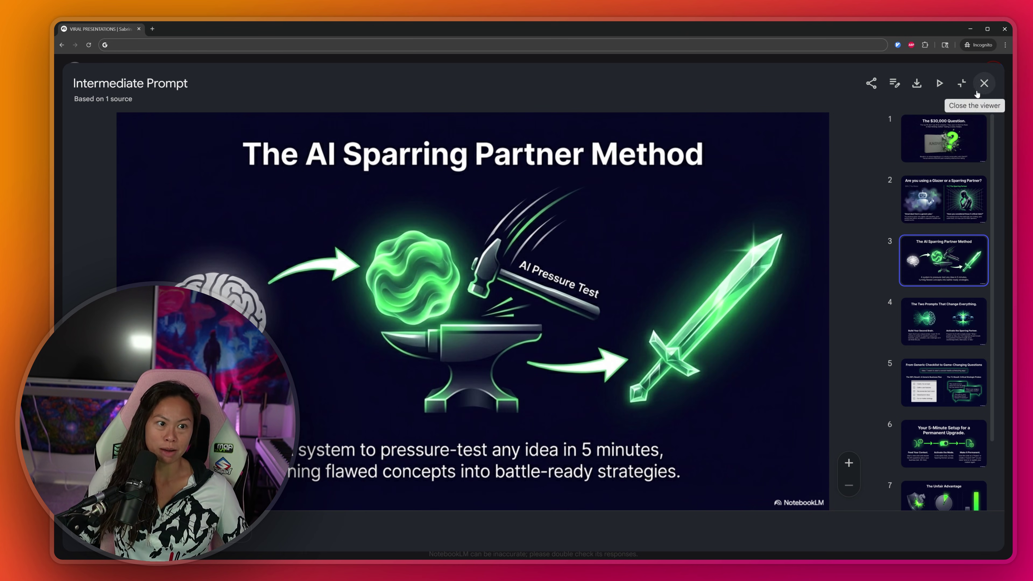
pyautogui.click(985, 83)
# Step: Open the Advanced Prompt deck in the full-window viewer
pyautogui.click(890, 306)
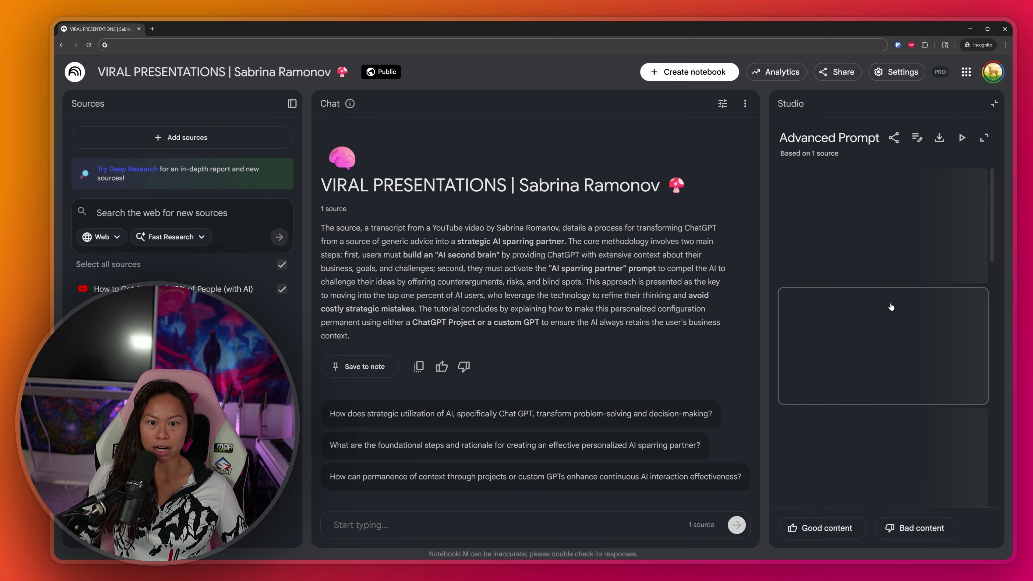
pyautogui.click(991, 140)
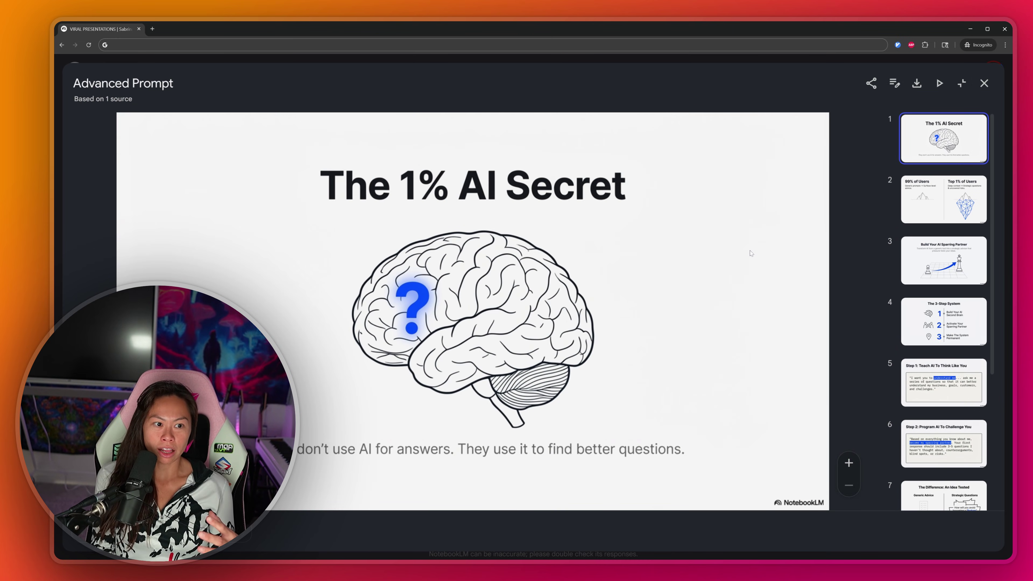
pyautogui.scroll(1, 775, 258)
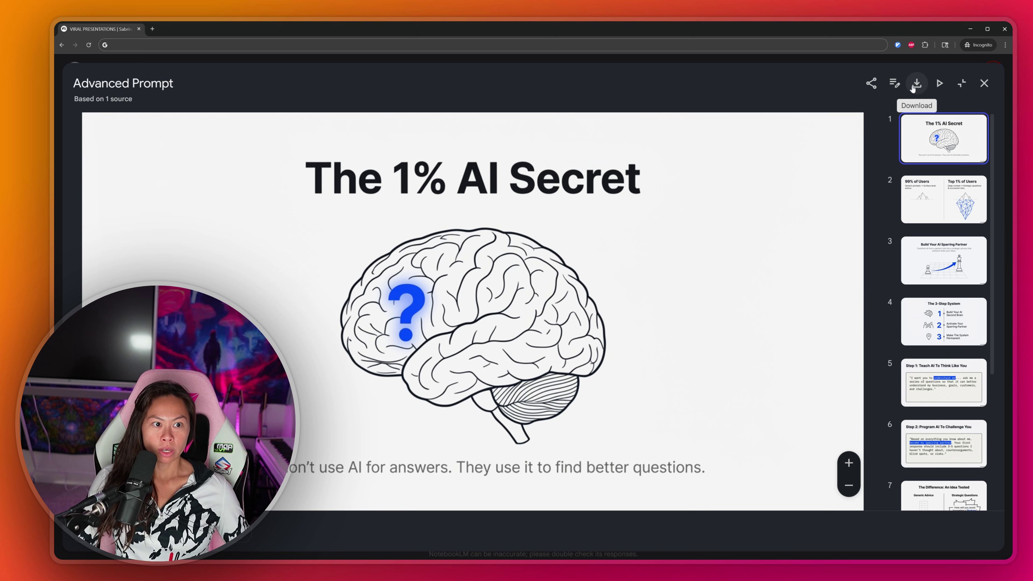
# Step: Show the deck's custom prompt and select its text from TYPOGRAPHY through THEME
pyautogui.click(896, 86)
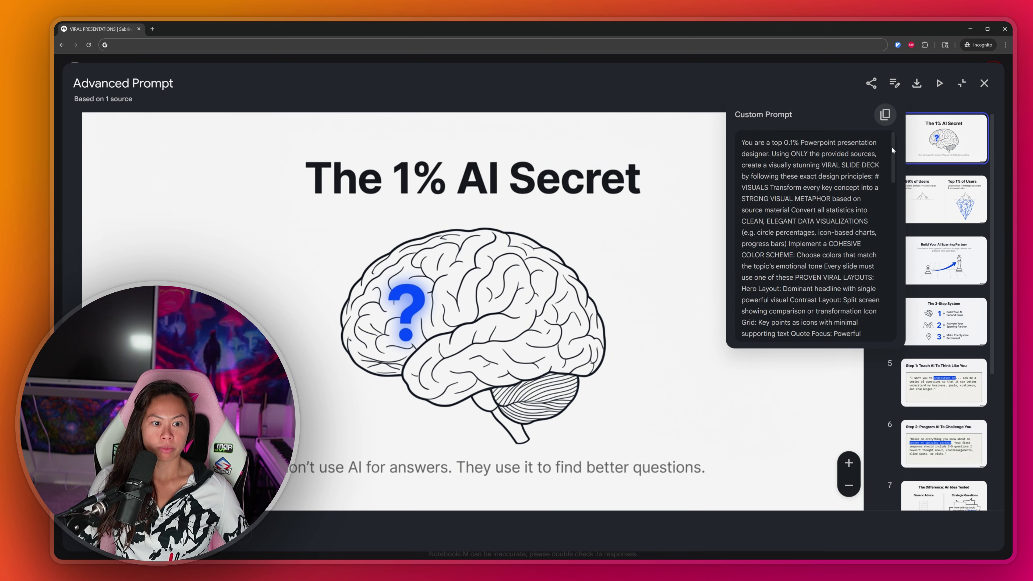
pyautogui.moveTo(892, 146); pyautogui.dragTo(909, 313)
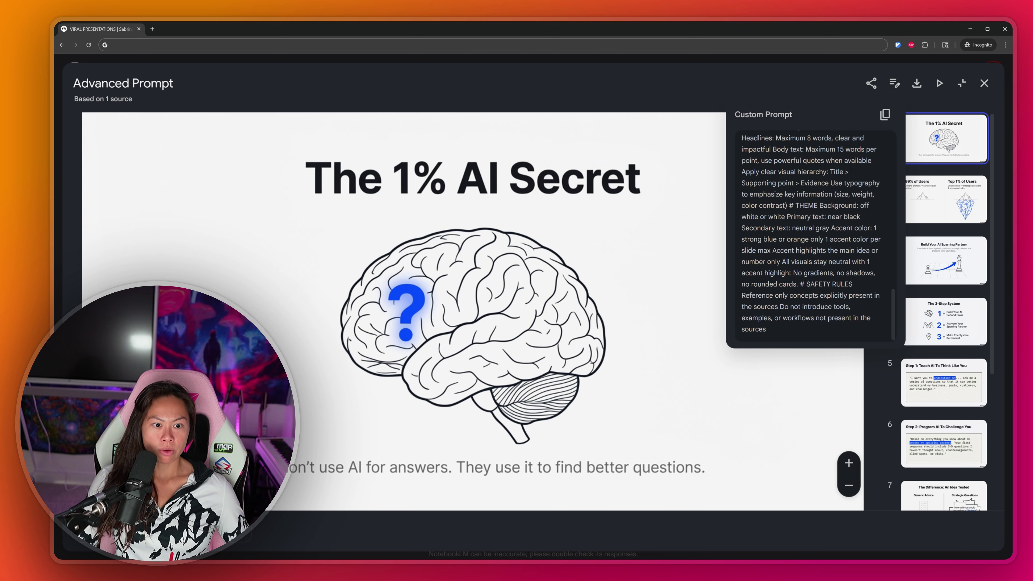
pyautogui.moveTo(796, 205); pyautogui.dragTo(814, 297)
pyautogui.scroll(2, 804, 292)
pyautogui.scroll(-1, 804, 292)
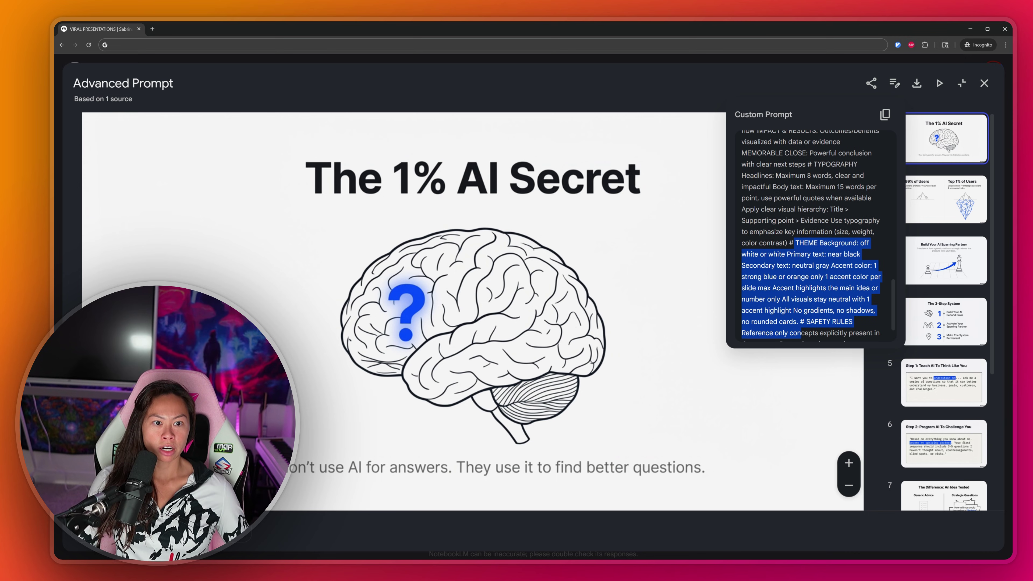
pyautogui.keyDown('shift'); pyautogui.click(812, 202); pyautogui.keyUp('shift')
pyautogui.scroll(-1, 813, 201)
pyautogui.scroll(2, 813, 202)
pyautogui.scroll(-1, 812, 236)
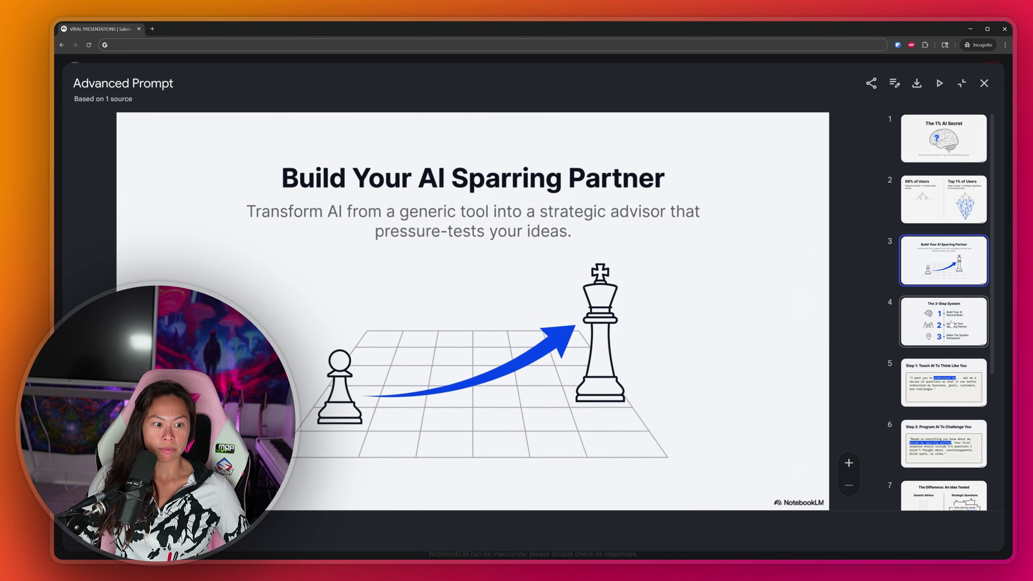
pyautogui.scroll(-4, 948, 326)
# Step: Browse slide 5, 'The Difference: An Idea Tested,' and the final slide
pyautogui.click(944, 232)
pyautogui.click(944, 367)
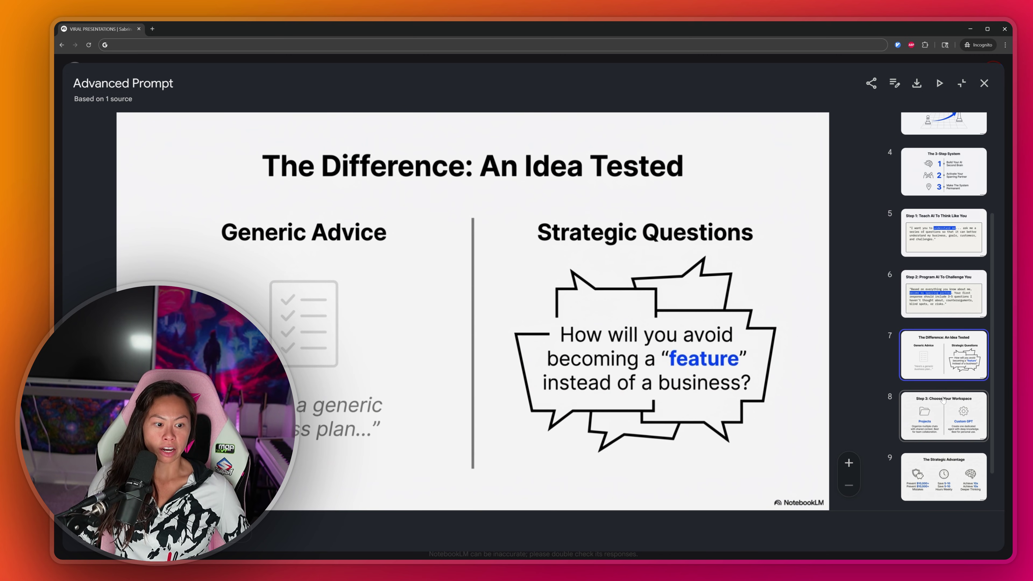
pyautogui.scroll(-2, 944, 407)
pyautogui.click(939, 423)
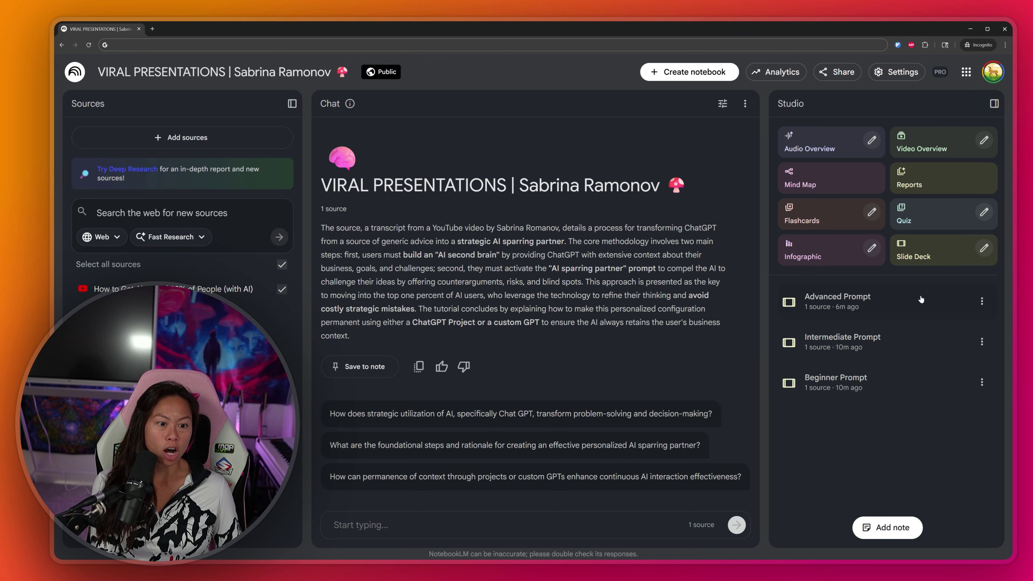
# Step: Dismiss Customize Slide Deck, then paste the notebook URL into the chat box and select it
pyautogui.click(984, 248)
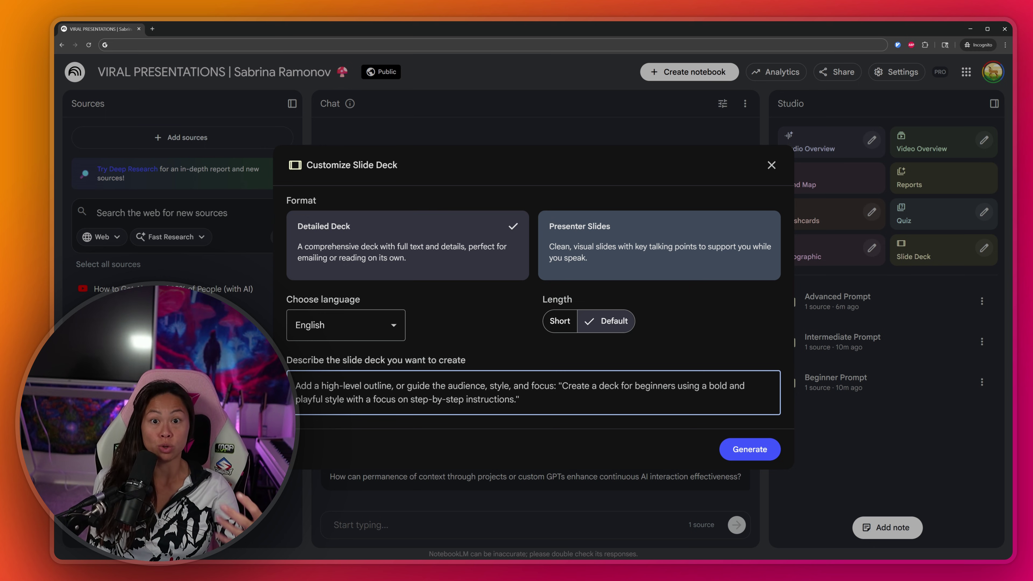
pyautogui.click(300, 519)
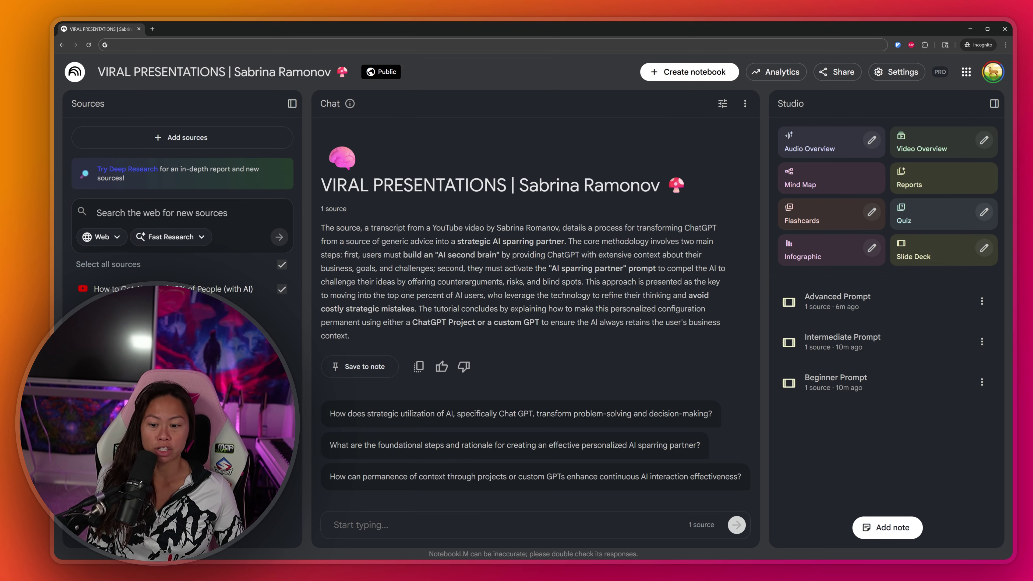
pyautogui.click(325, 525)
pyautogui.hotkey('ctrl', 'v')
pyautogui.moveTo(397, 531); pyautogui.dragTo(323, 525)
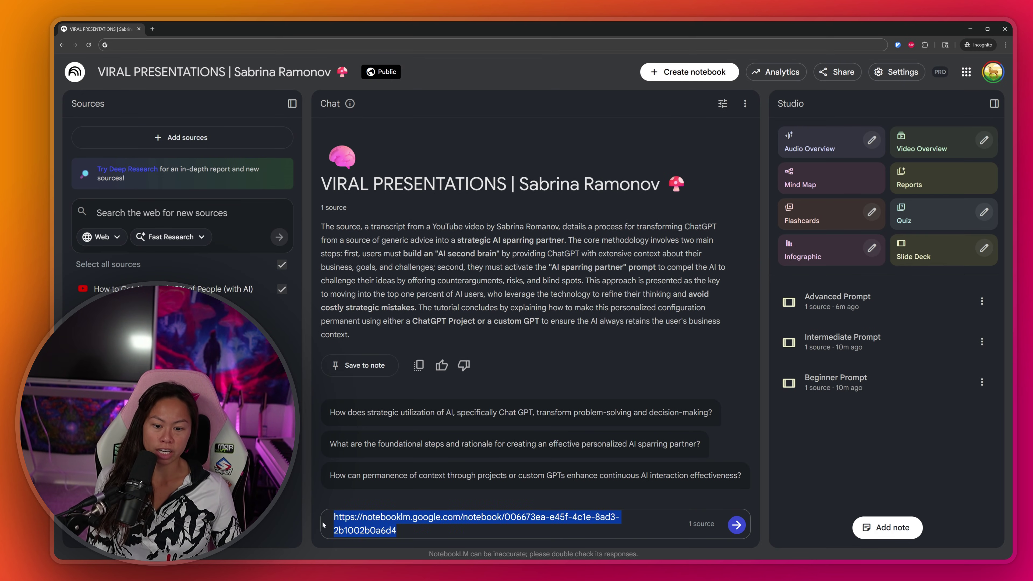
pyautogui.hotkey('alt', 'Tab')
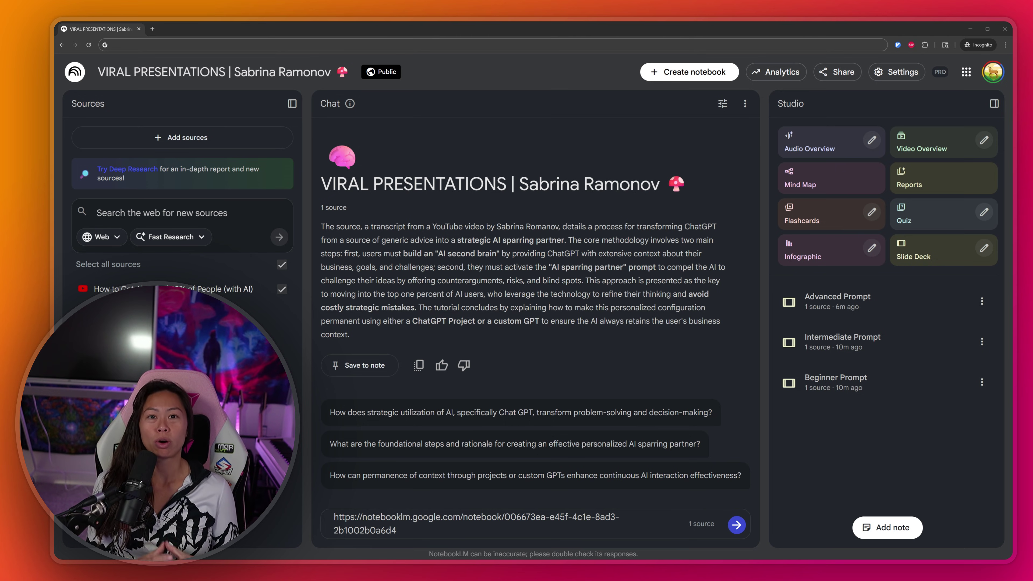